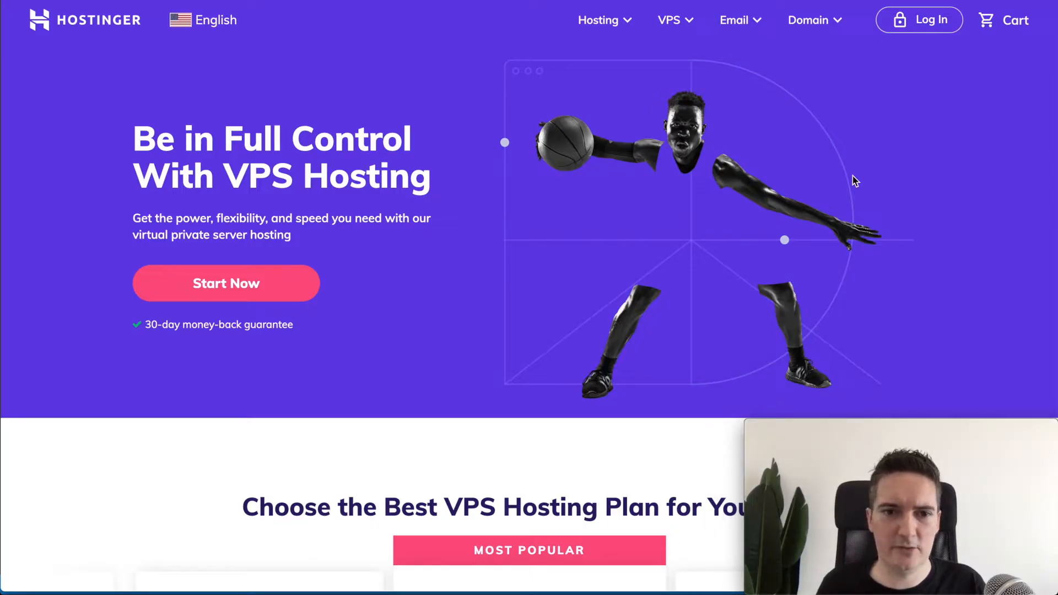
Step: Scroll down to the VPS plan cards showing VPS 1 ($3.49), VPS 2 ($4.99) and VPS 3 ($7.99)
scroll(854, 180, "down", 6)
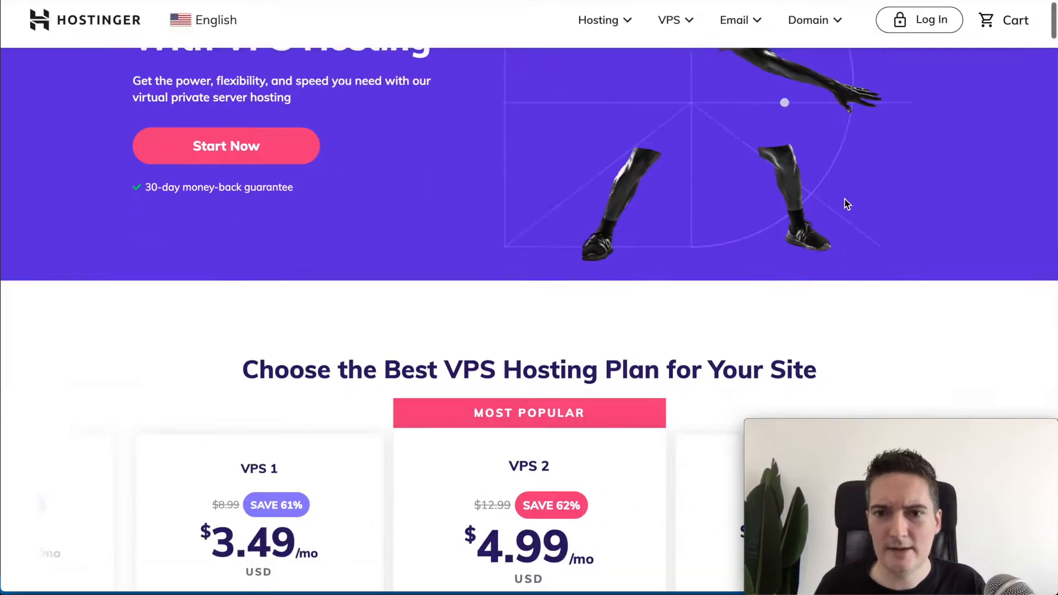
scroll(913, 233, "down", 1)
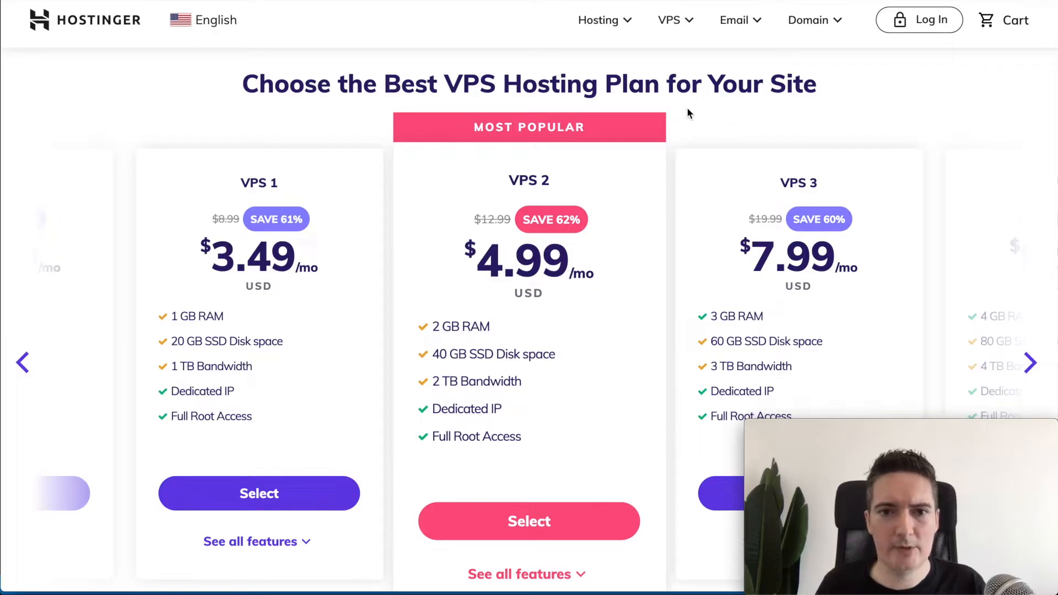
scroll(687, 113, "down", 1)
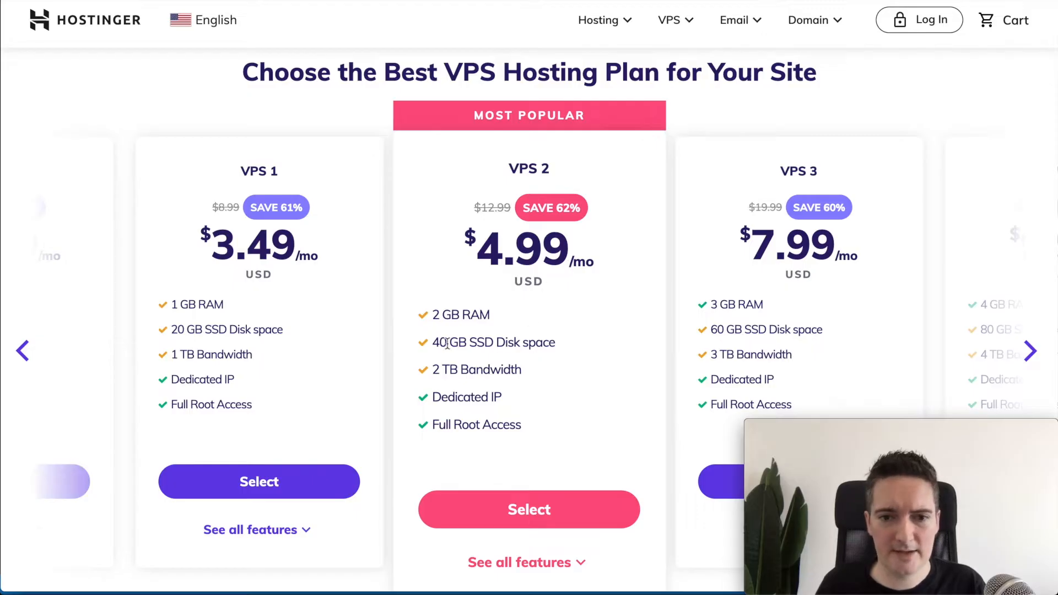
mouse_move(433, 342)
left_mouse_down()
mouse_move(519, 342)
mouse_move(449, 339)
left_mouse_up()
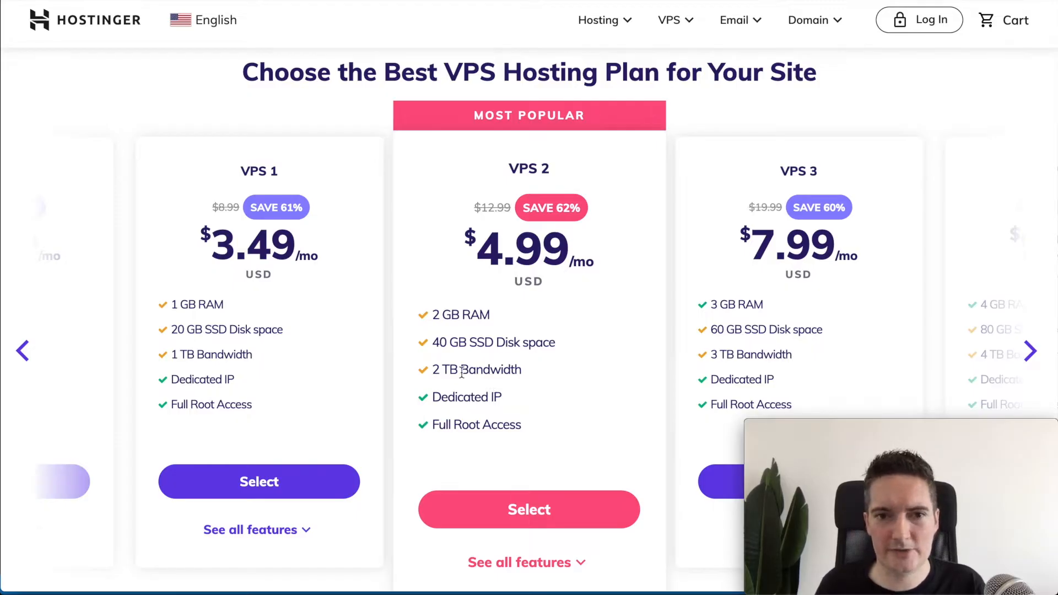
scroll(564, 387, "up", 1)
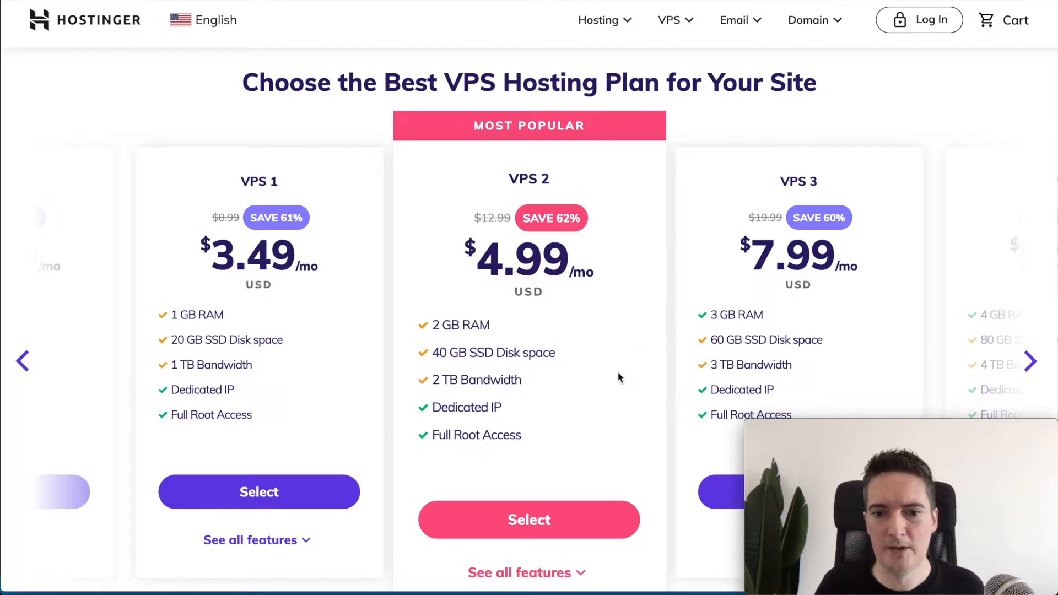
scroll(594, 410, "down", 2)
scroll(596, 406, "up", 2)
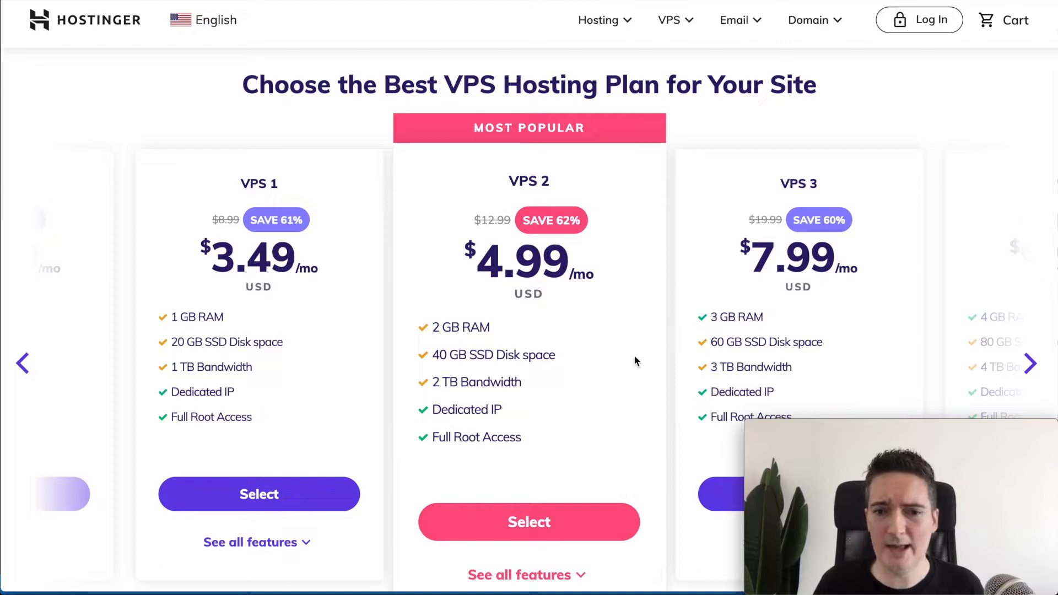
scroll(633, 361, "down", 5)
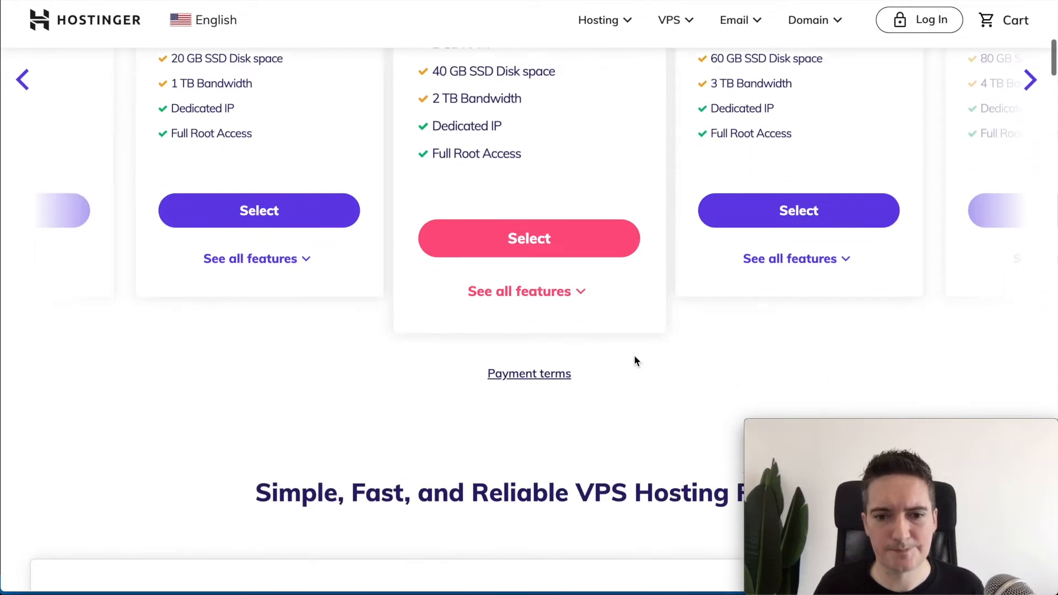
left_click(567, 267)
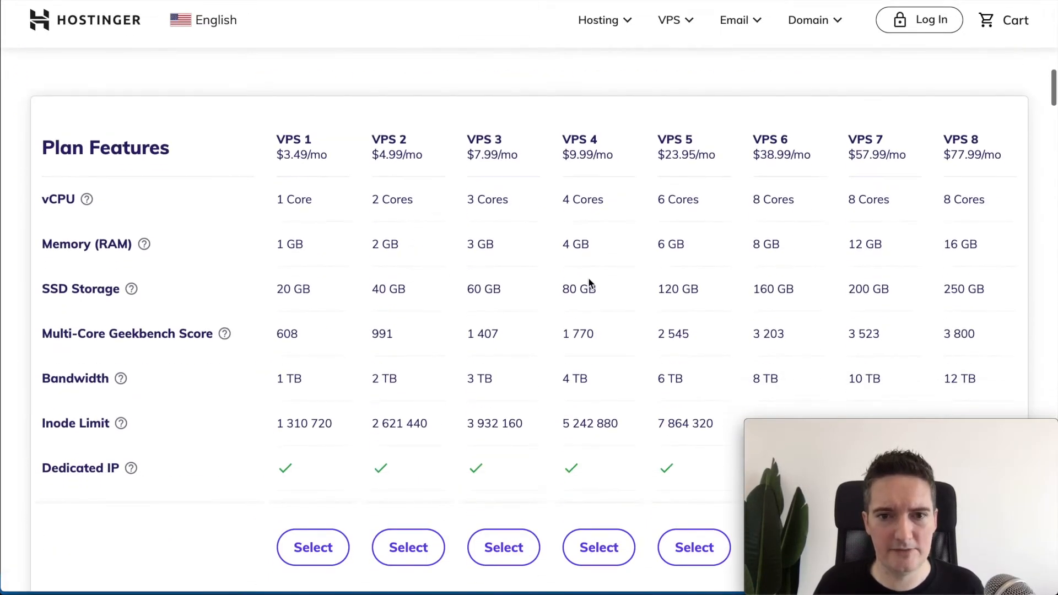
scroll(551, 221, "down", 2)
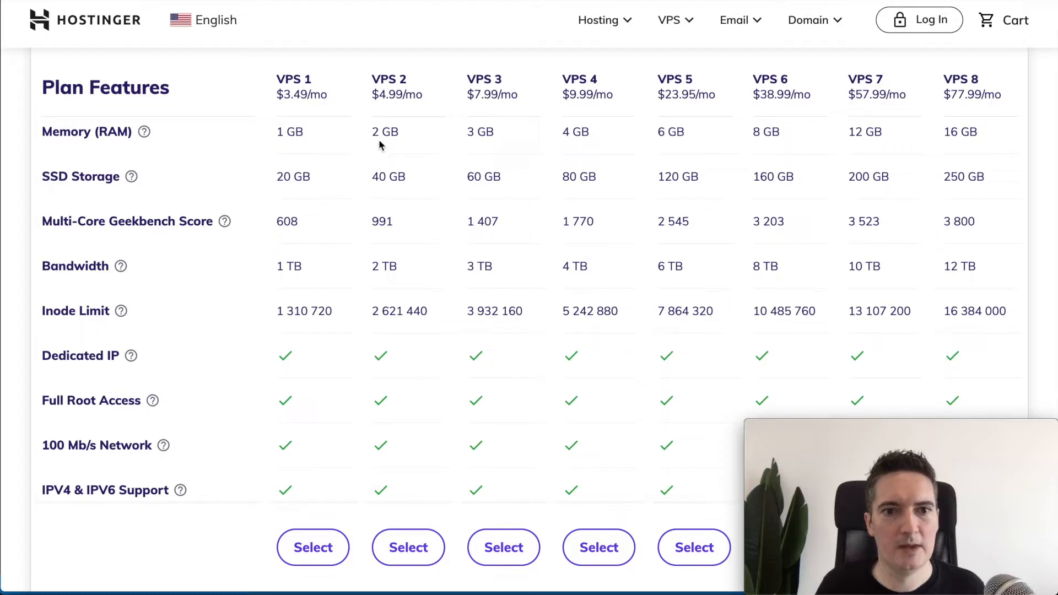
left_click_drag(371, 93, 400, 92)
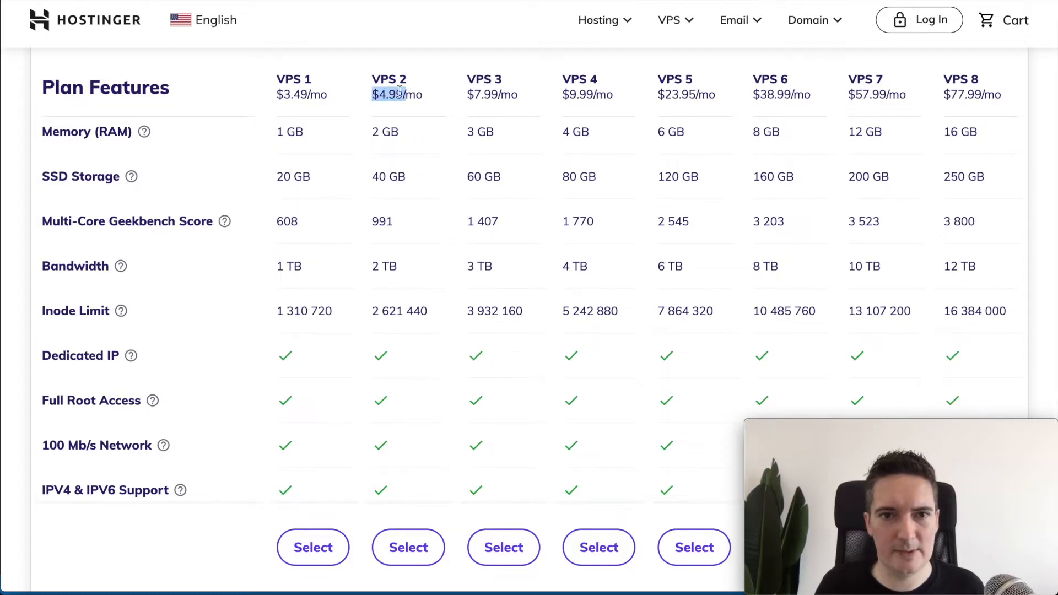
left_click(392, 139)
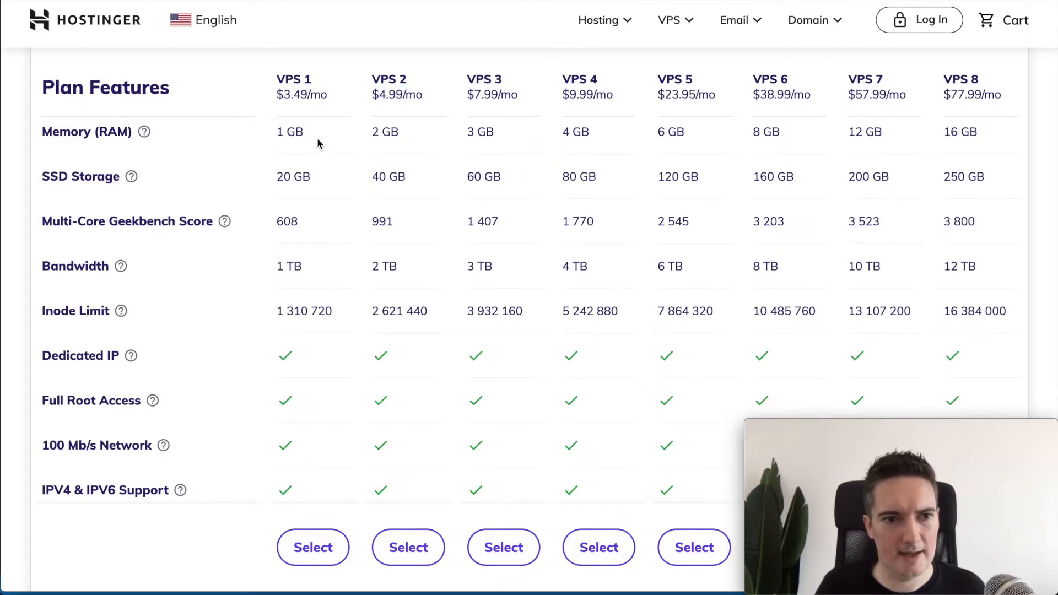
left_click_drag(368, 175, 417, 178)
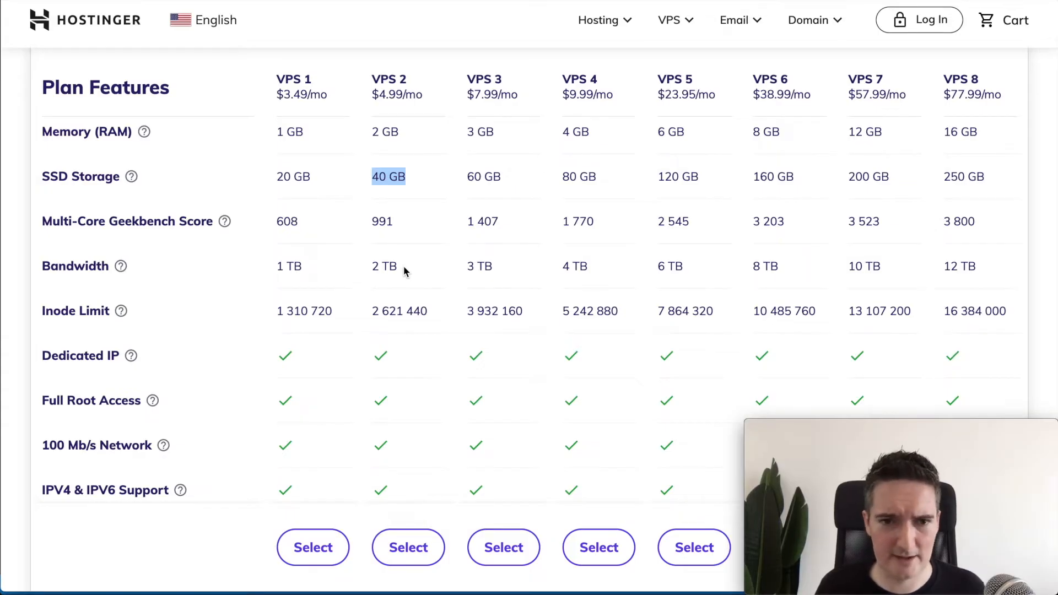
left_click(372, 266)
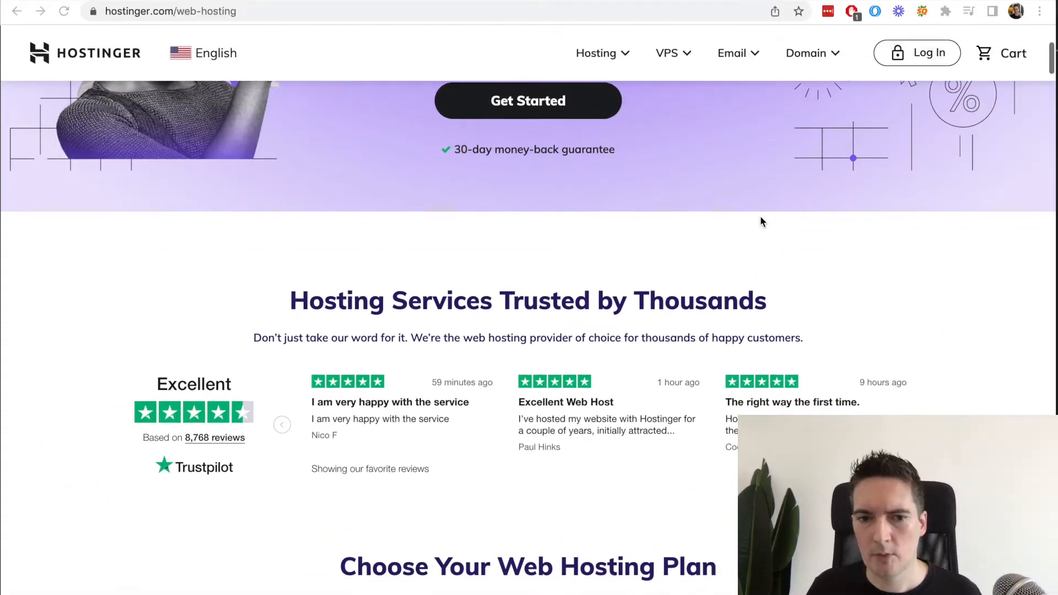
scroll(761, 222, "down", 8)
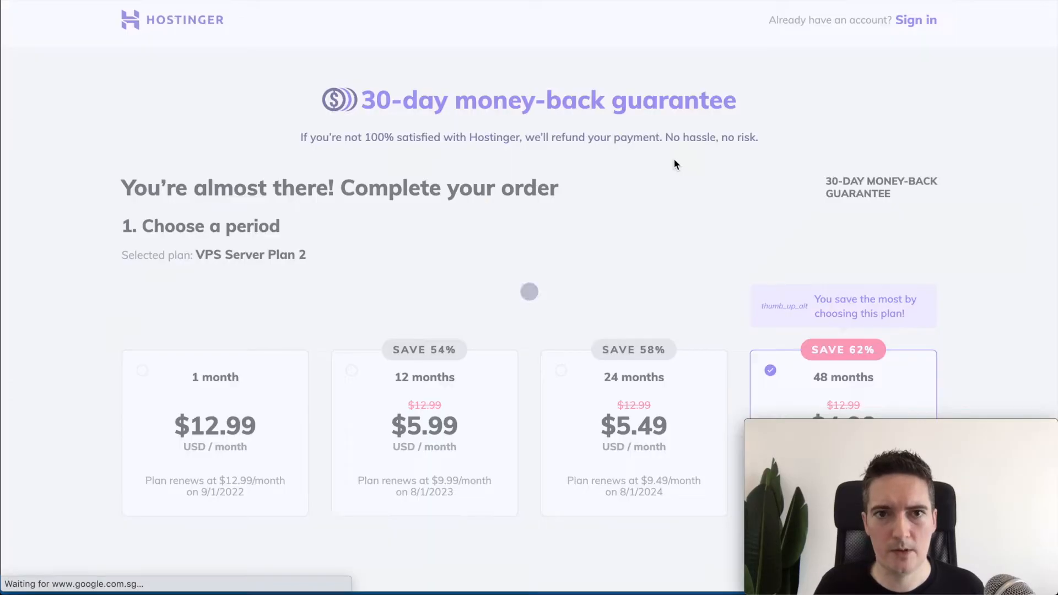
Step: Scroll down the checkout and reveal the coupon code field
scroll(648, 176, "down", 2)
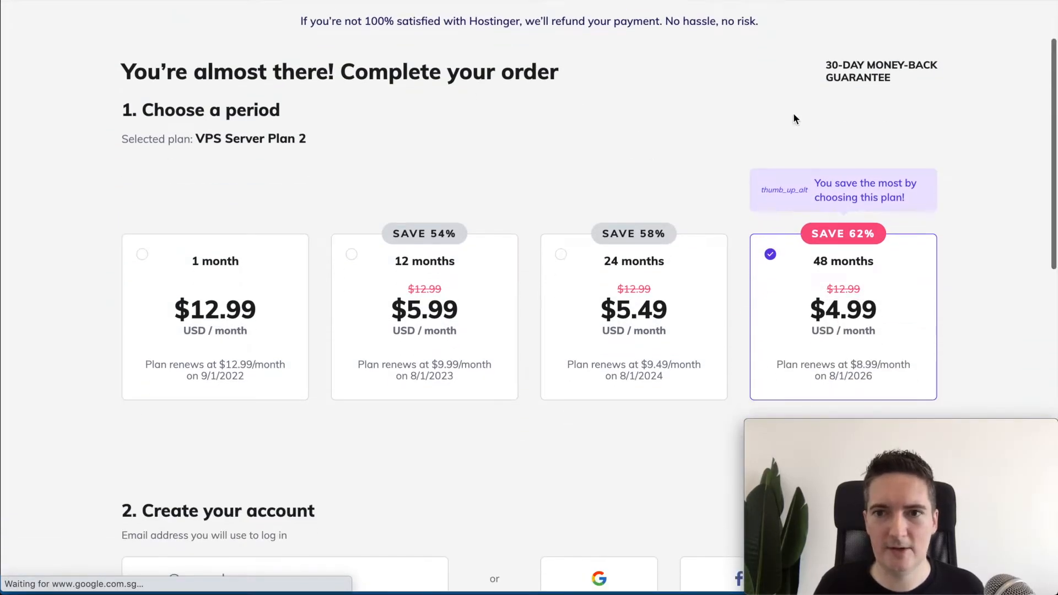
scroll(691, 324, "down", 2)
scroll(697, 290, "down", 3)
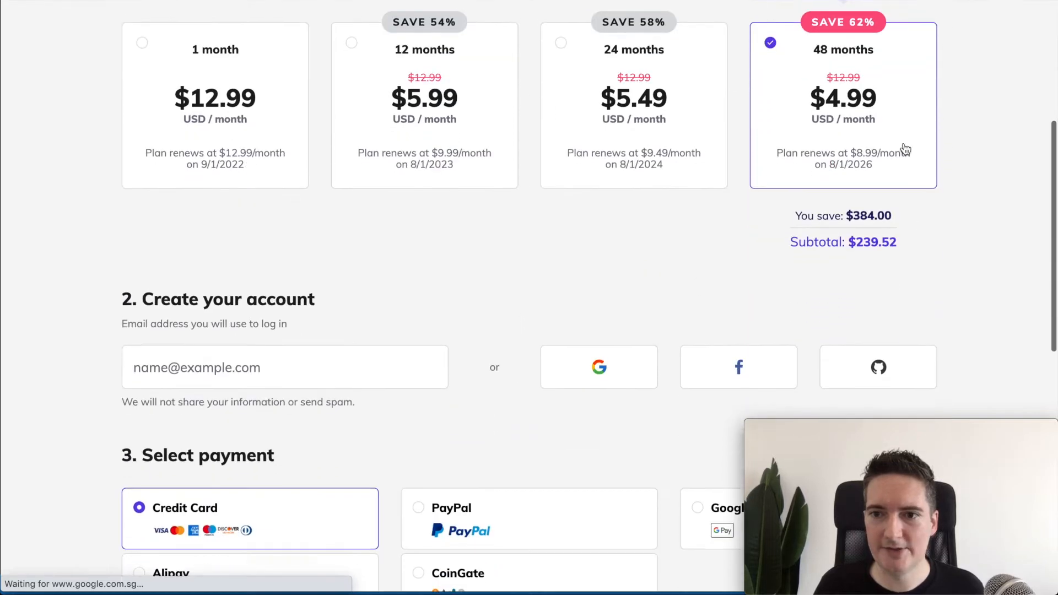
scroll(571, 233, "down", 3)
scroll(523, 241, "down", 4)
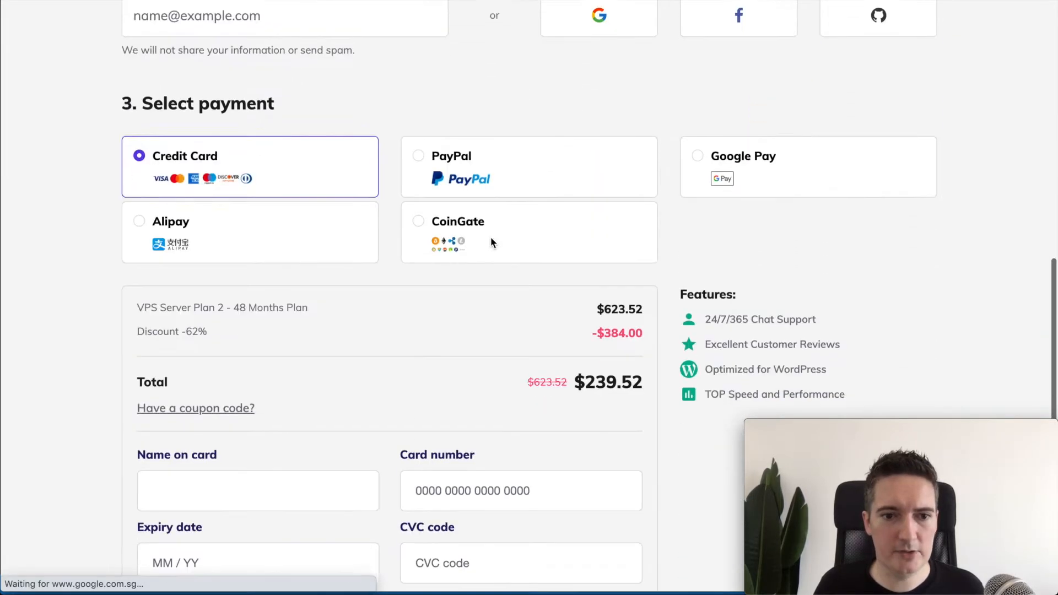
scroll(265, 343, "down", 1)
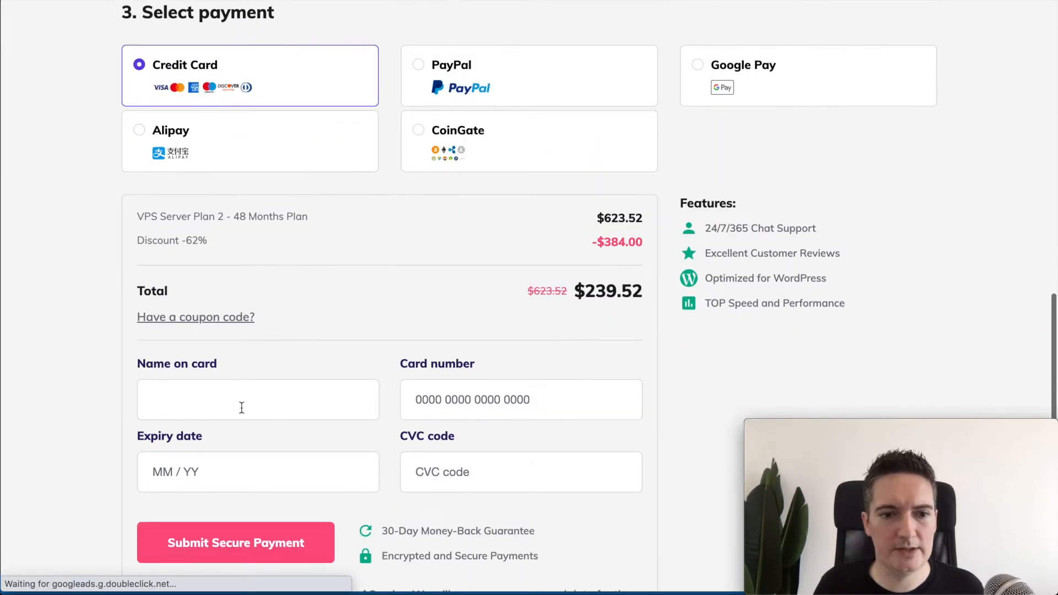
left_click(250, 392)
left_click(209, 319)
left_click(227, 337)
Step: Enter the coupon code and apply it, bringing the total to $222.72
scroll(368, 298, "up", 1)
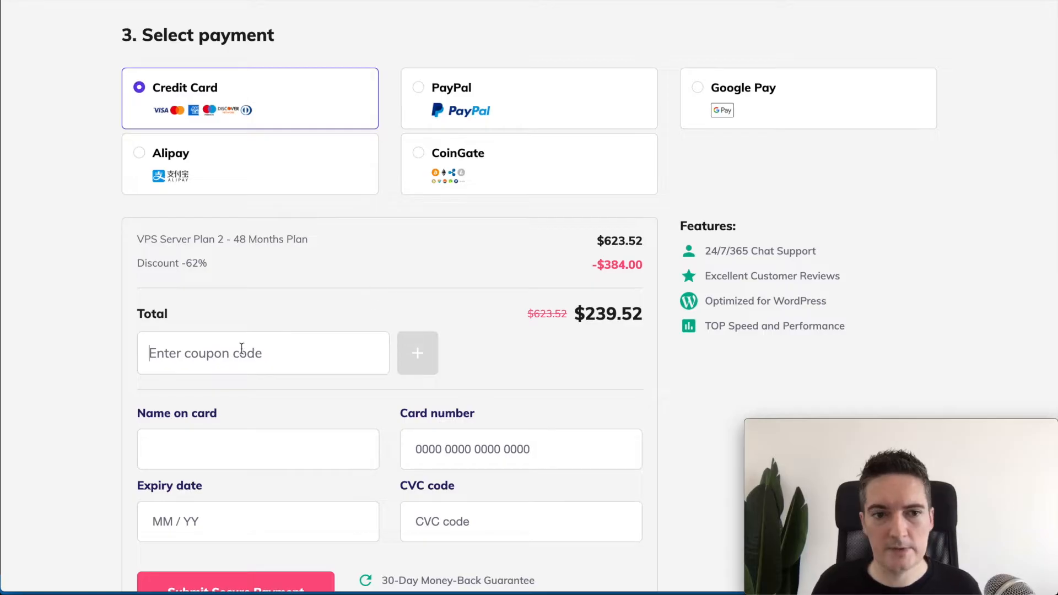
type("DAVIDB")
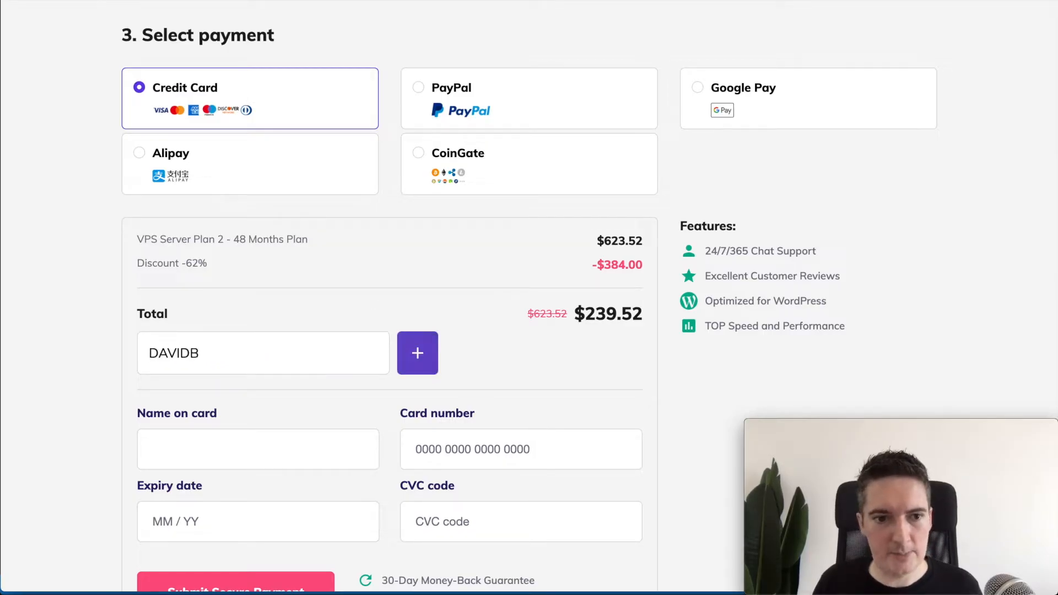
left_click(420, 355)
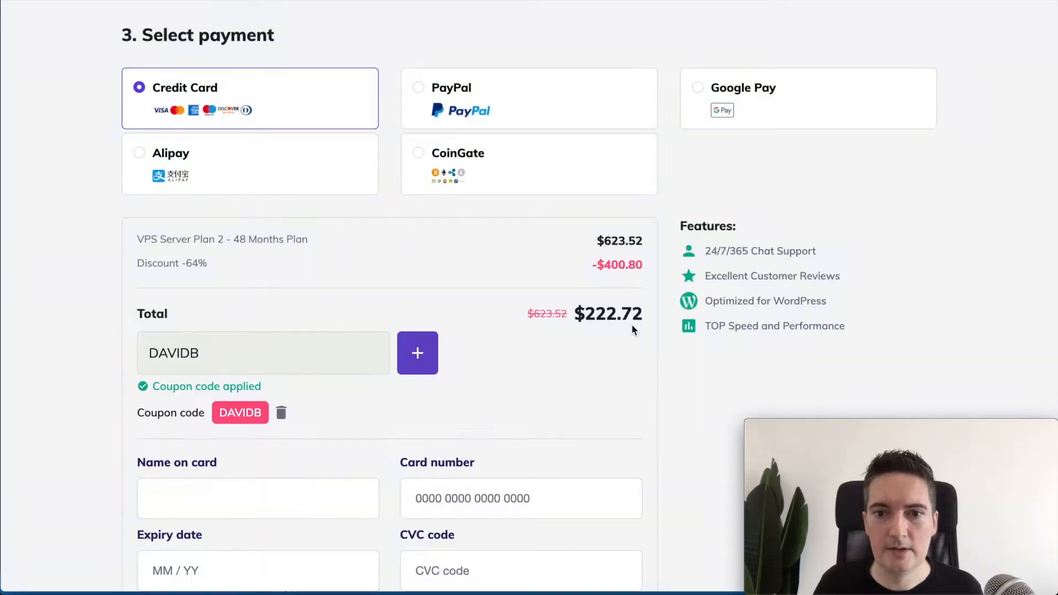
double_click(628, 313)
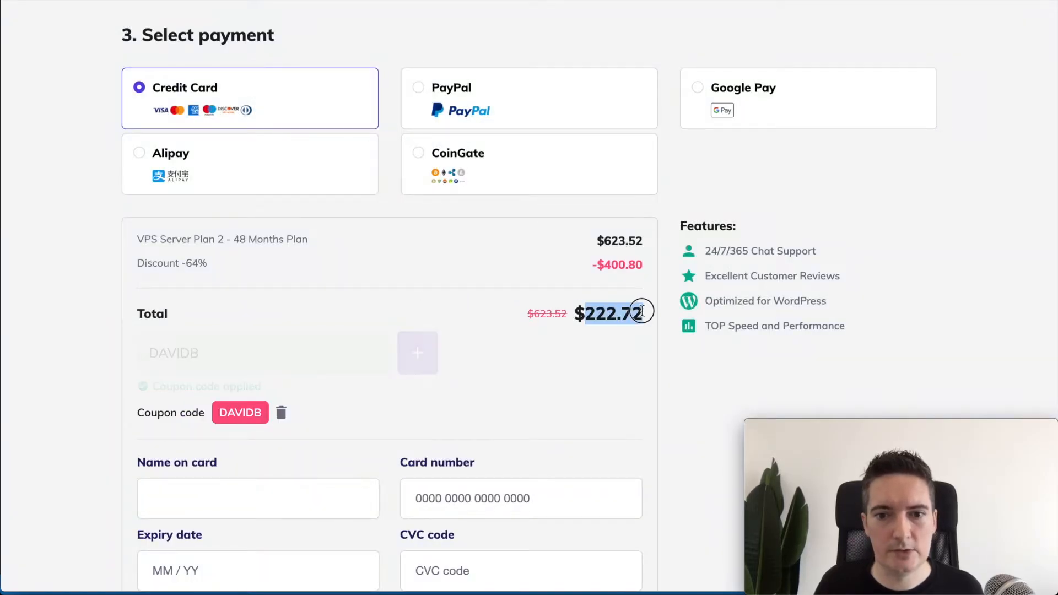
left_click(901, 286)
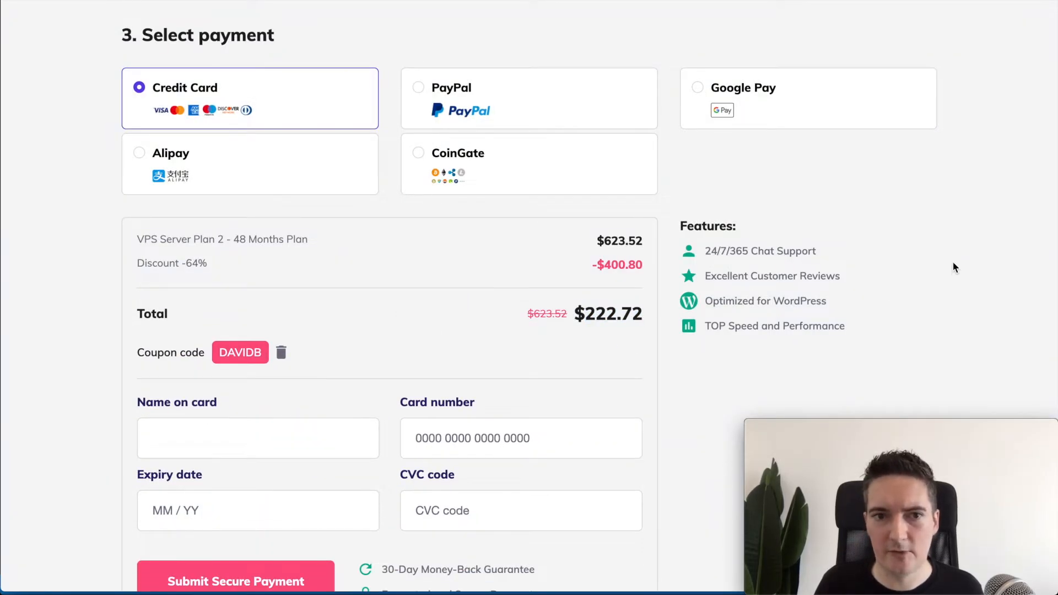
Step: Scroll back up to review the 48-month period on the order
scroll(959, 262, "up", 2)
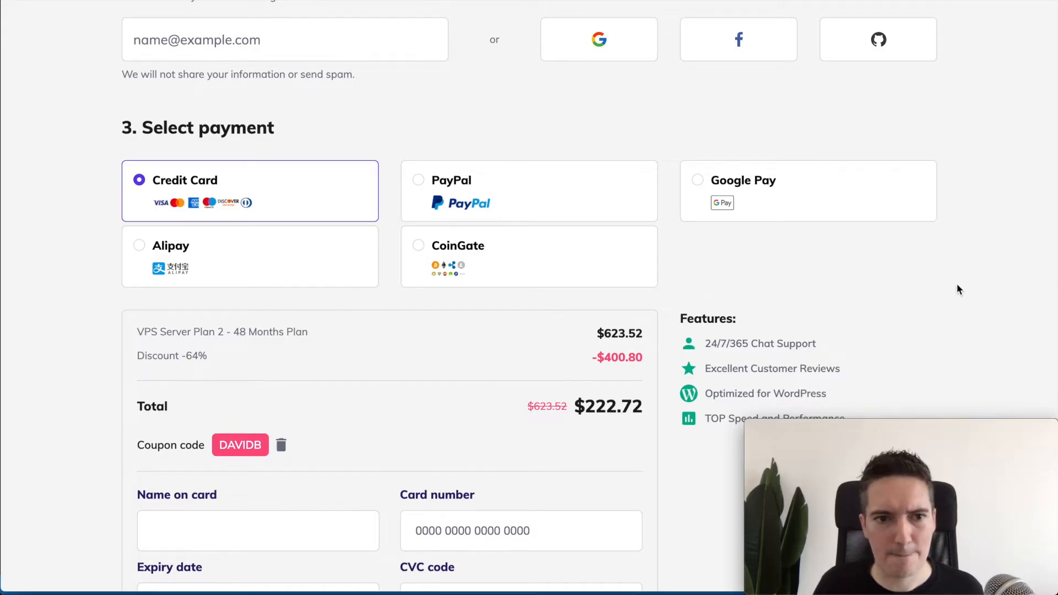
scroll(958, 286, "up", 1)
scroll(958, 286, "up", 4)
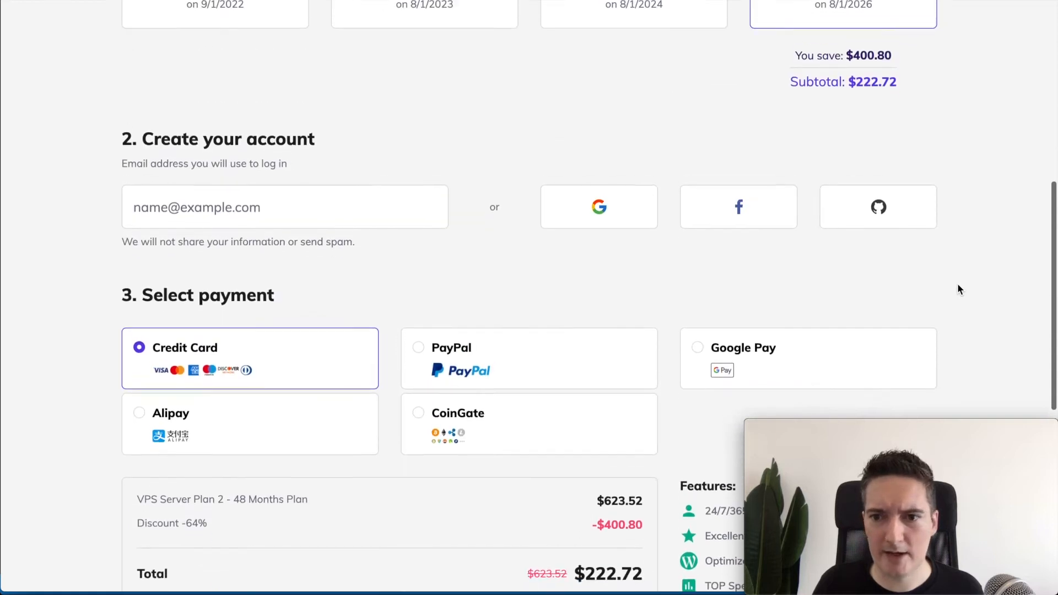
scroll(957, 285, "up", 3)
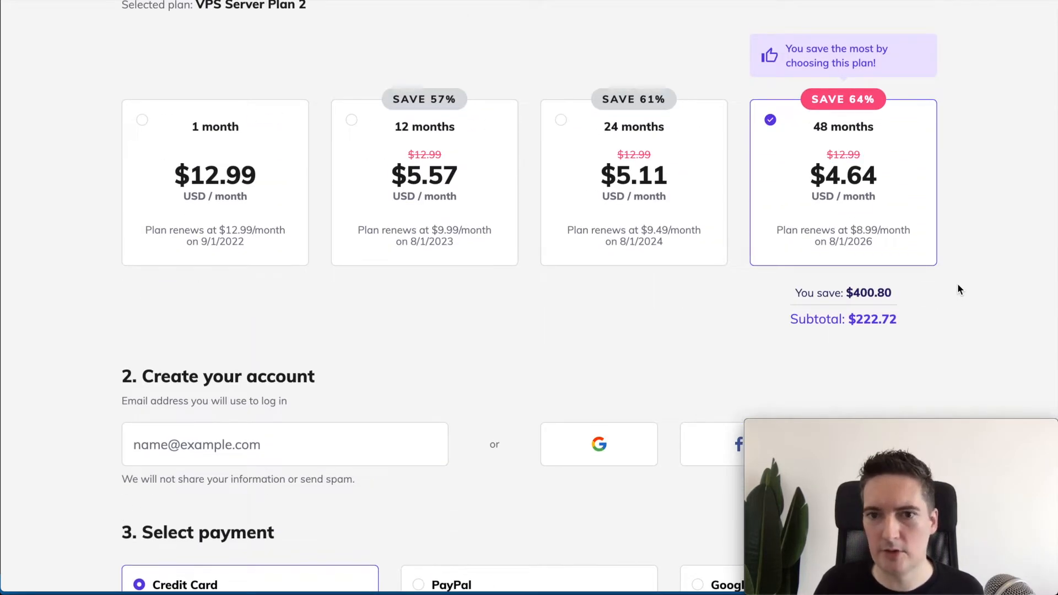
scroll(958, 286, "down", 5)
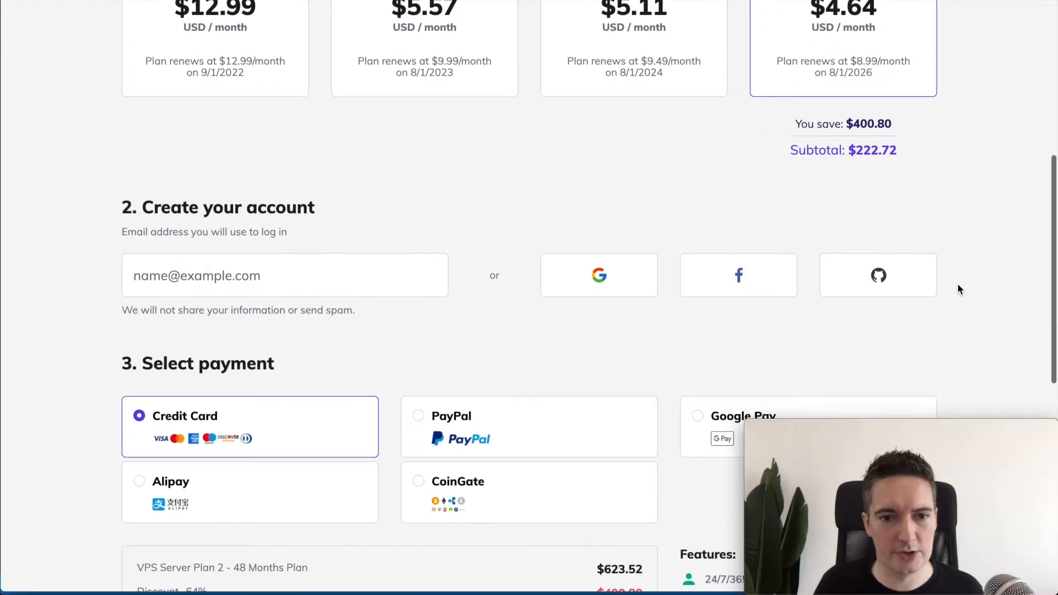
scroll(958, 288, "down", 2)
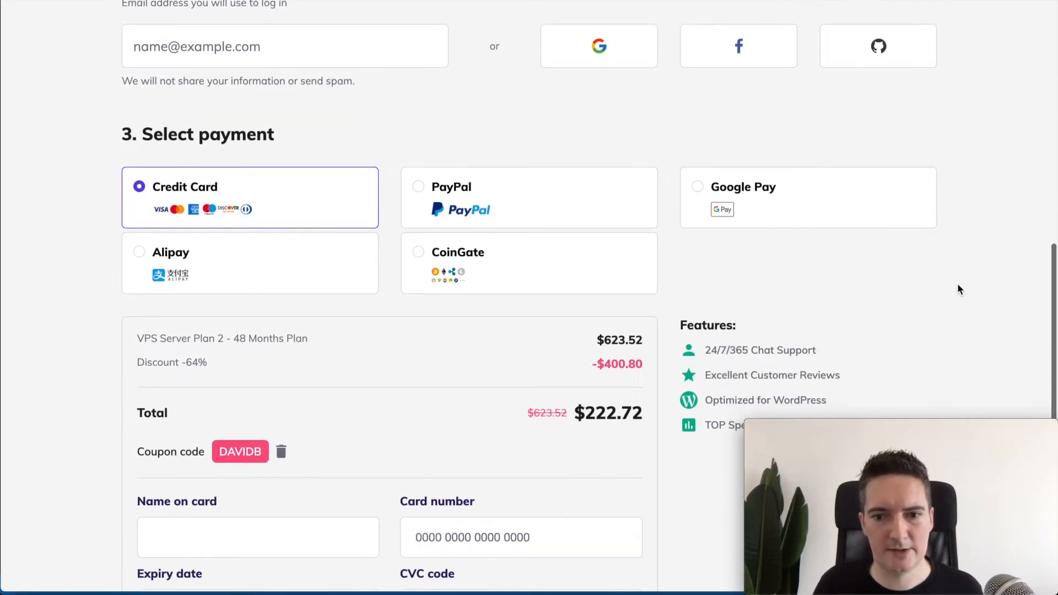
scroll(957, 287, "up", 4)
scroll(957, 285, "up", 5)
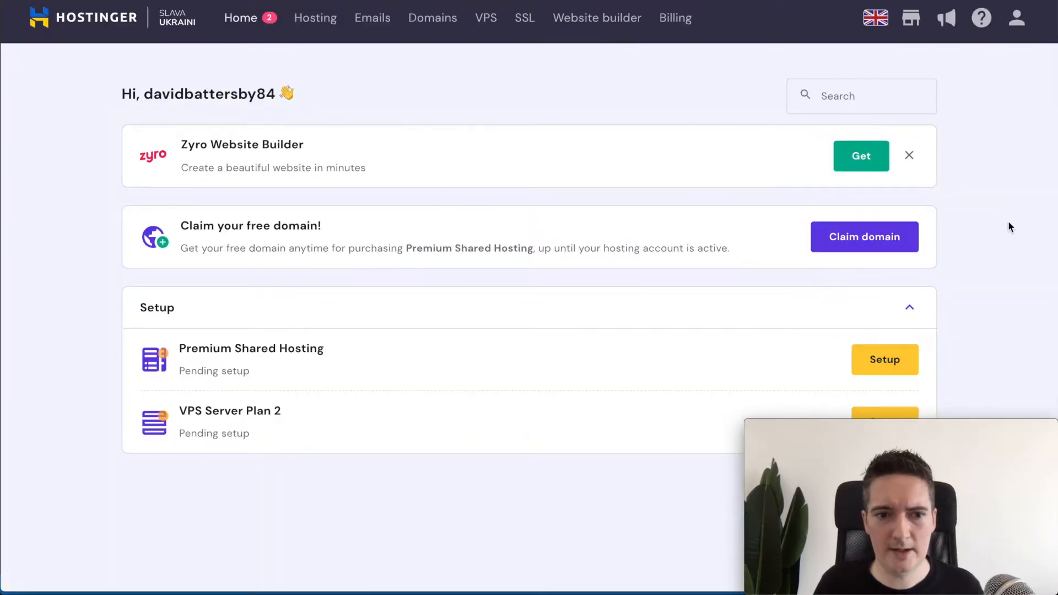
Step: Launch Setup for the pending VPS Server Plan 2 from the dashboard
scroll(1011, 227, "down", 1)
scroll(1010, 227, "up", 1)
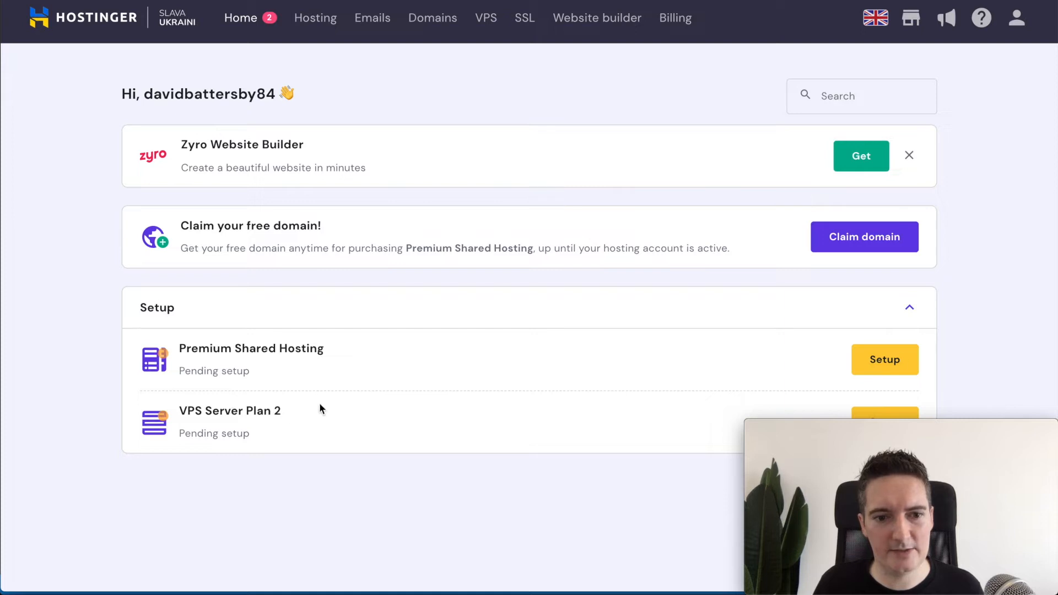
scroll(1016, 292, "down", 1)
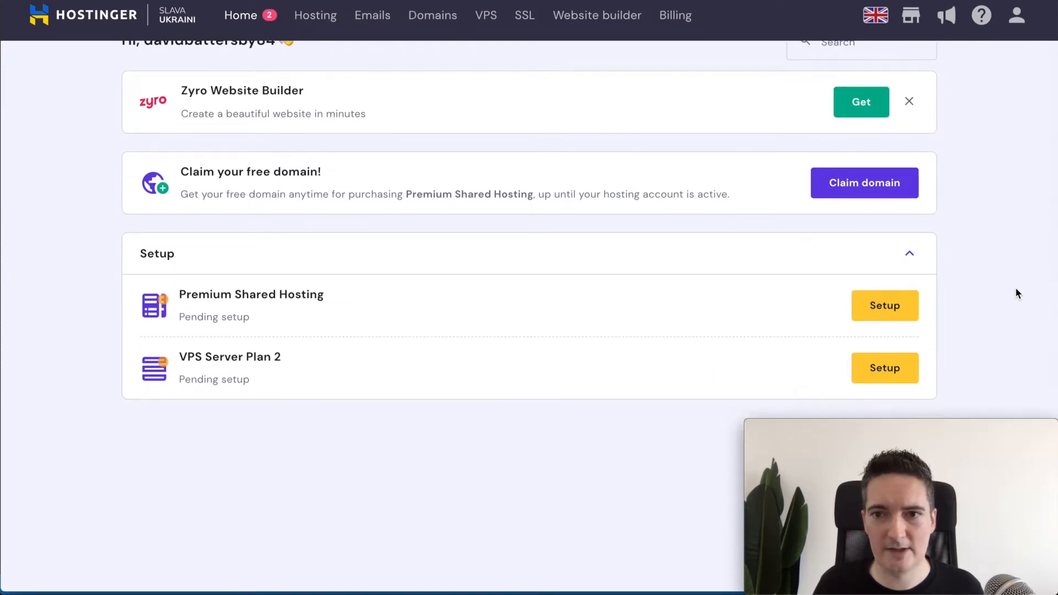
scroll(1017, 293, "up", 1)
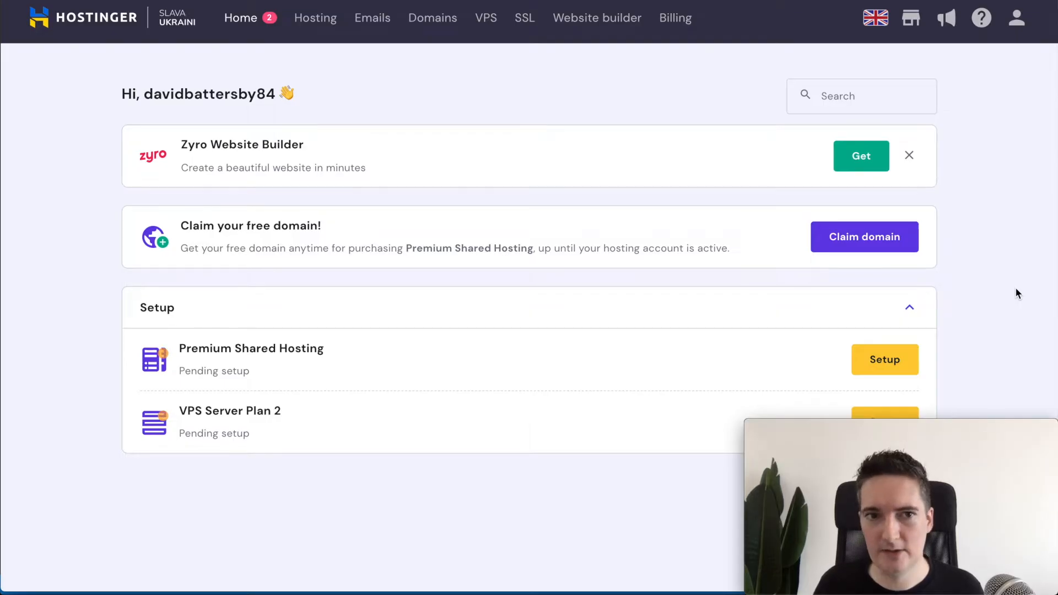
scroll(1016, 293, "down", 1)
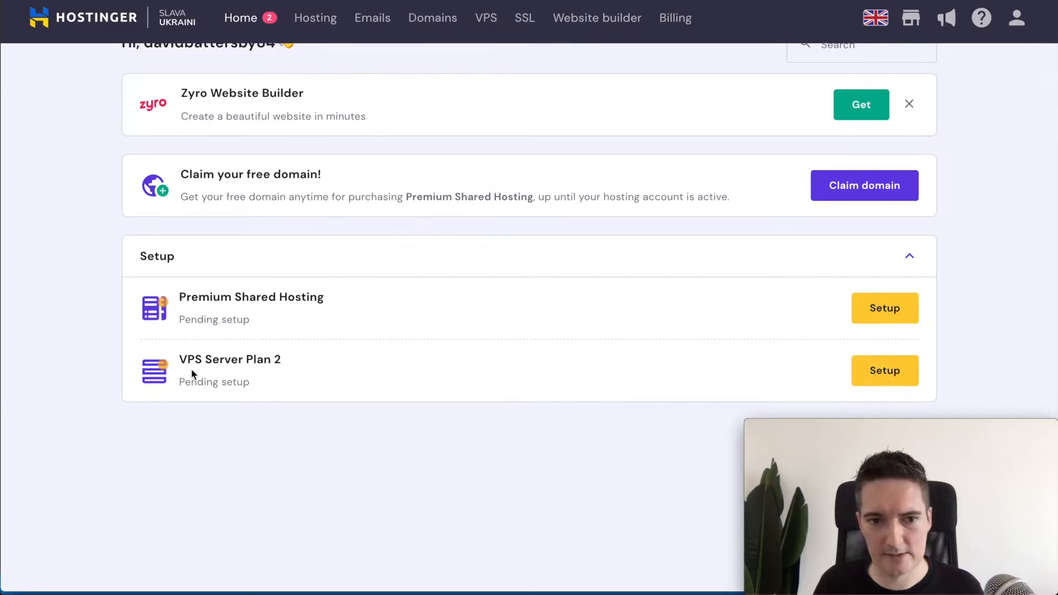
left_click(883, 371)
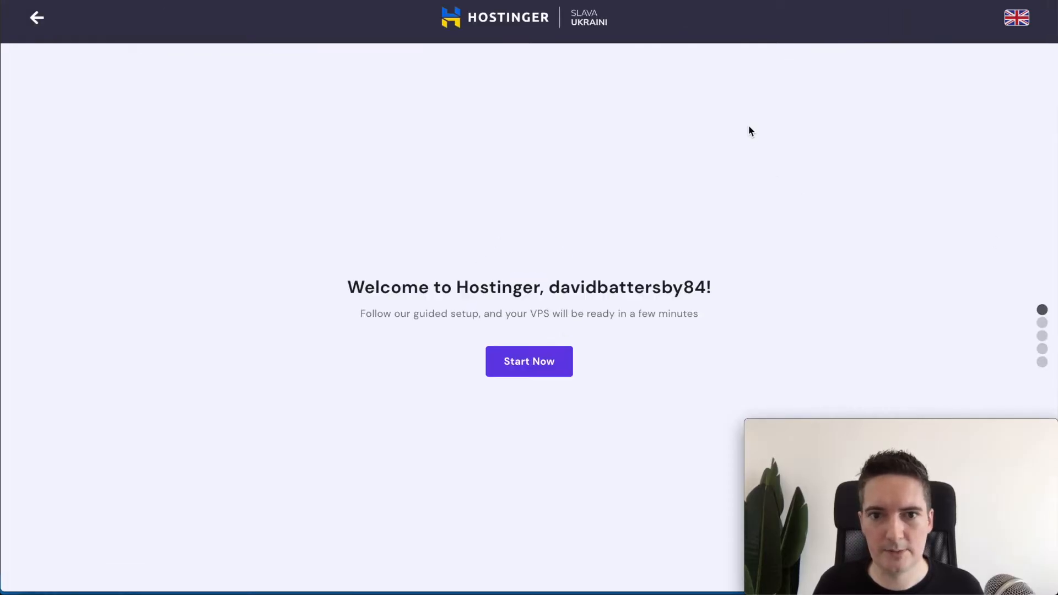
Step: Start the setup and set the VPS location to United States of America
left_click(537, 453)
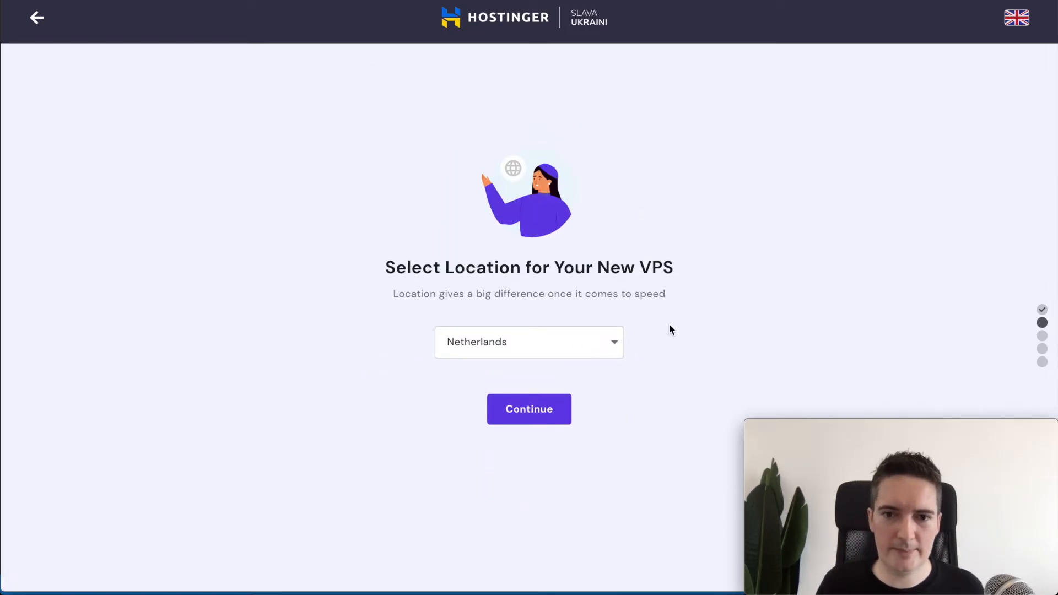
left_click(548, 340)
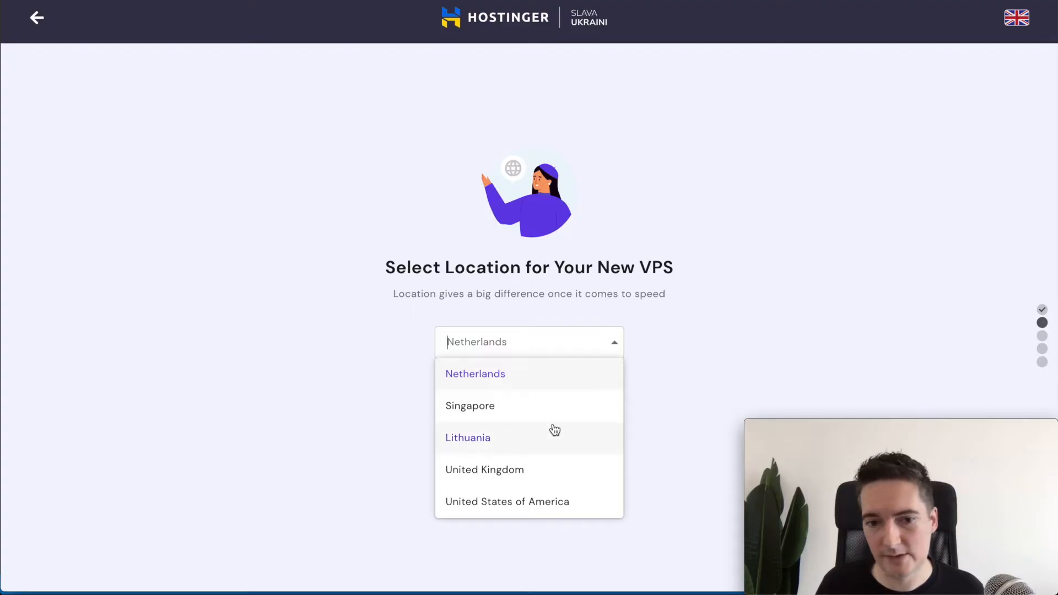
left_click(538, 483)
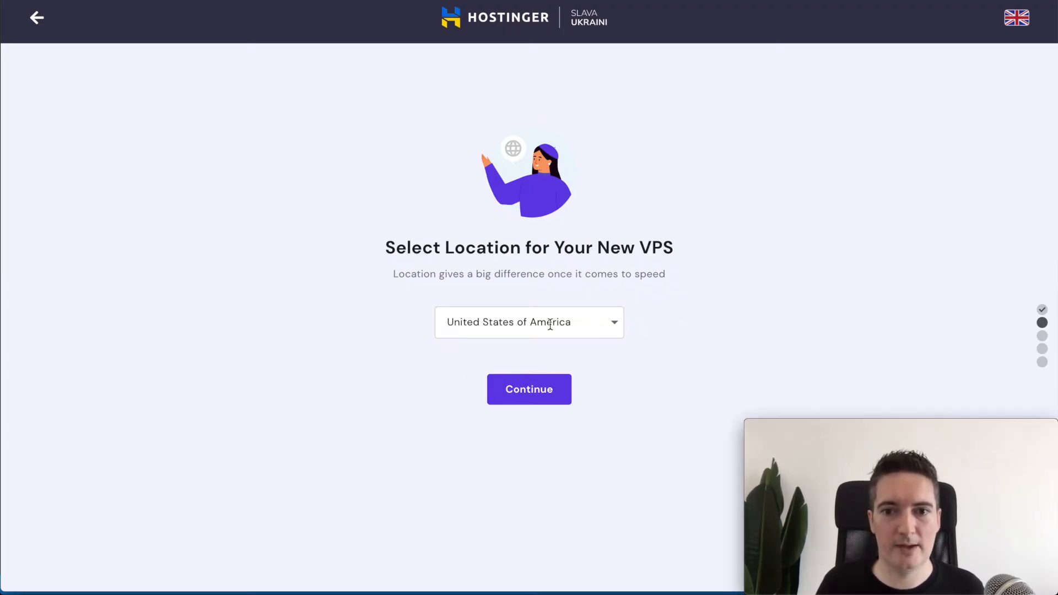
left_click(527, 395)
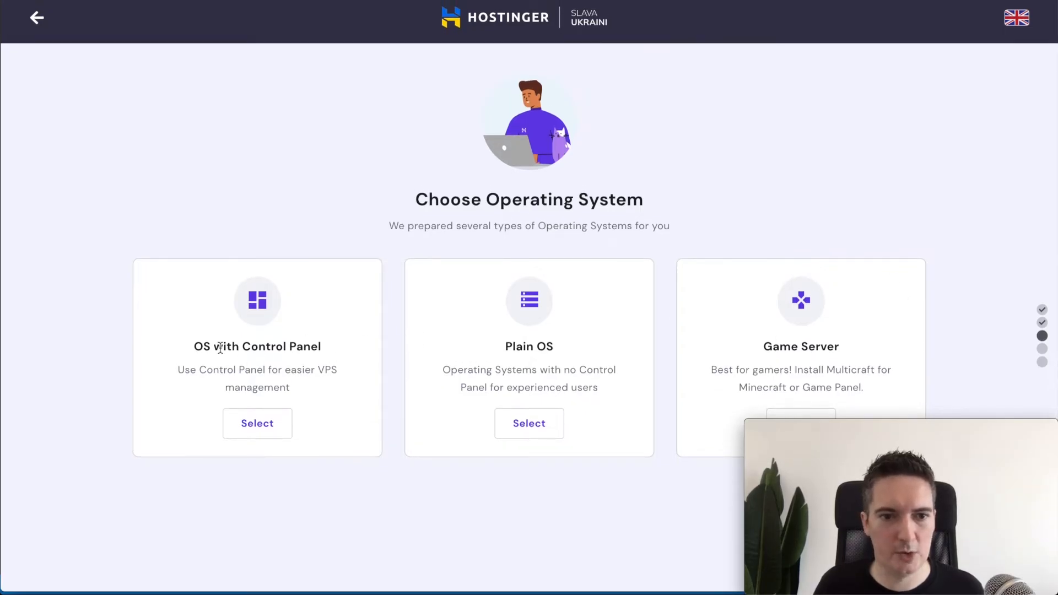
Step: Choose OS with Control Panel, keeping CentOS 7 64bit with CyberPanel, and continue
left_click(260, 425)
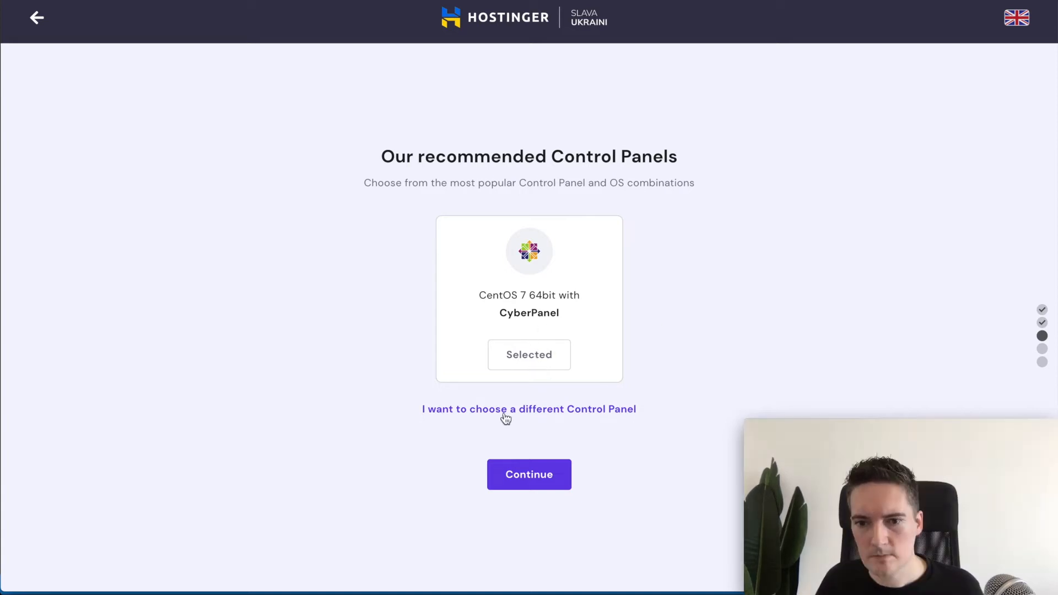
left_click(560, 410)
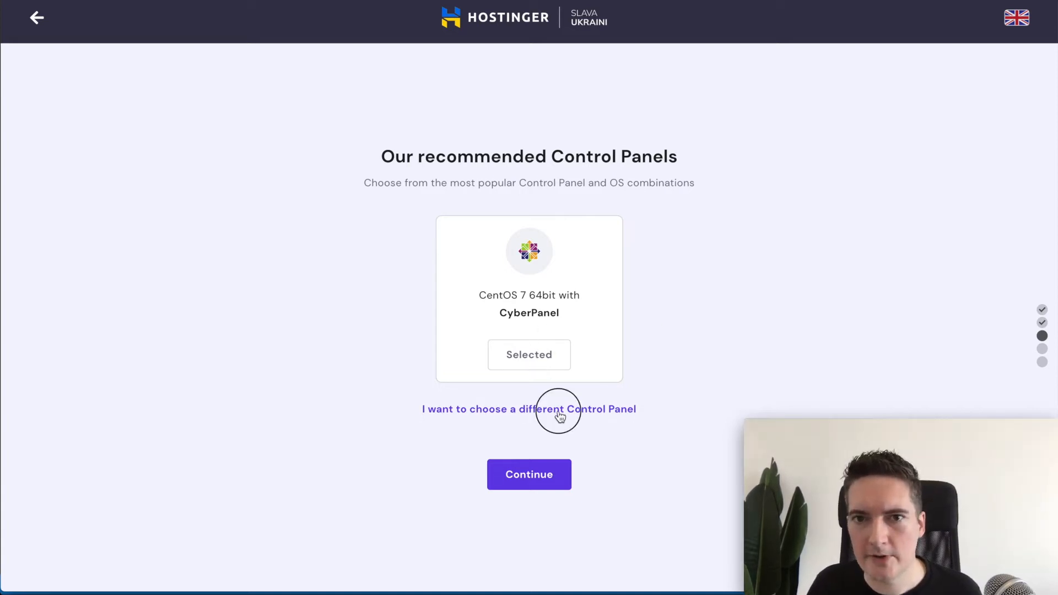
scroll(709, 231, "down", 4)
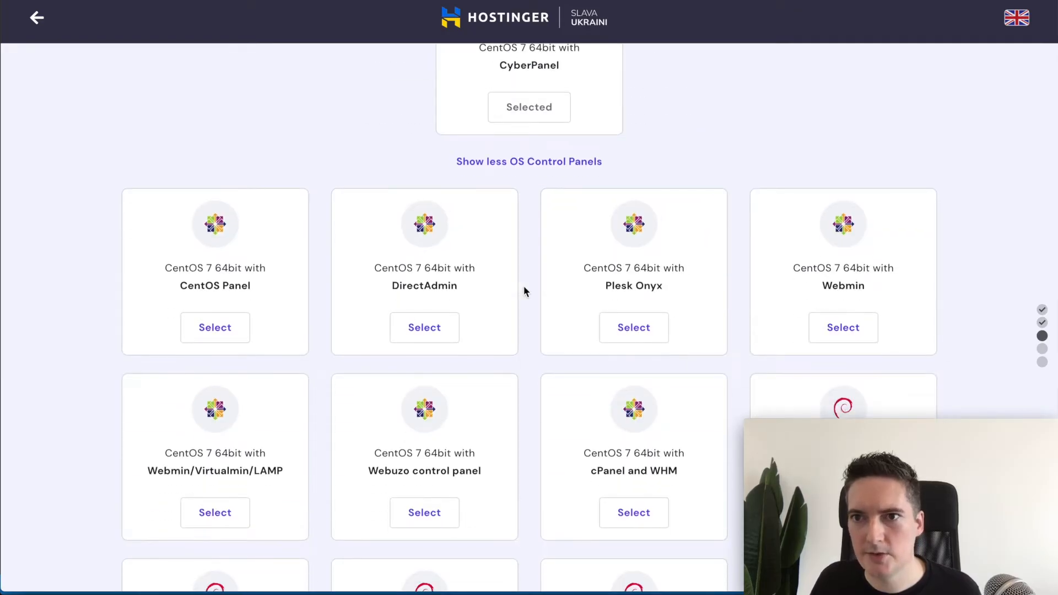
left_click(530, 162)
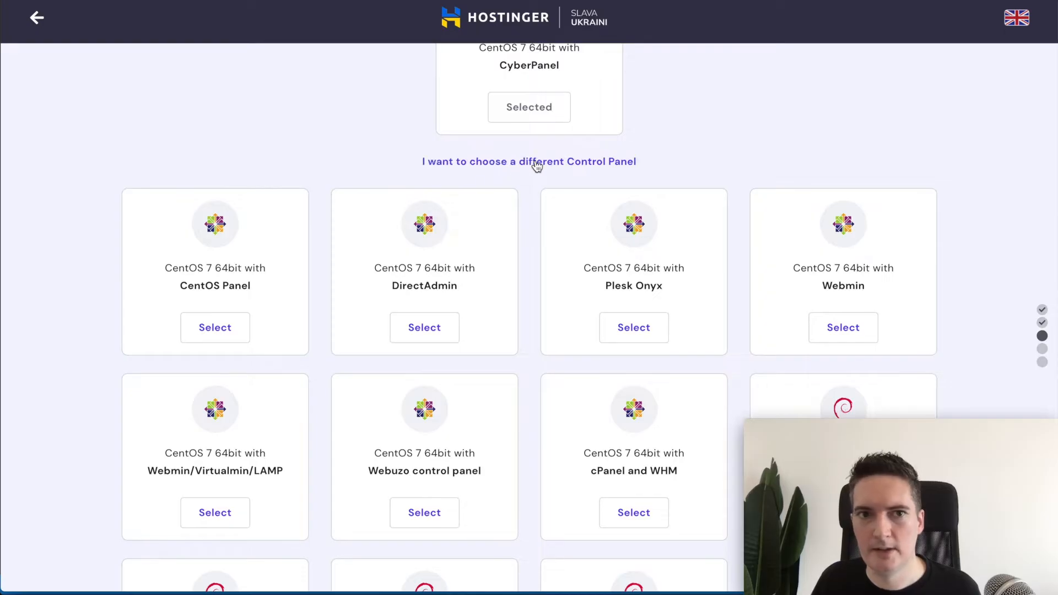
scroll(626, 172, "up", 1)
left_click(558, 443)
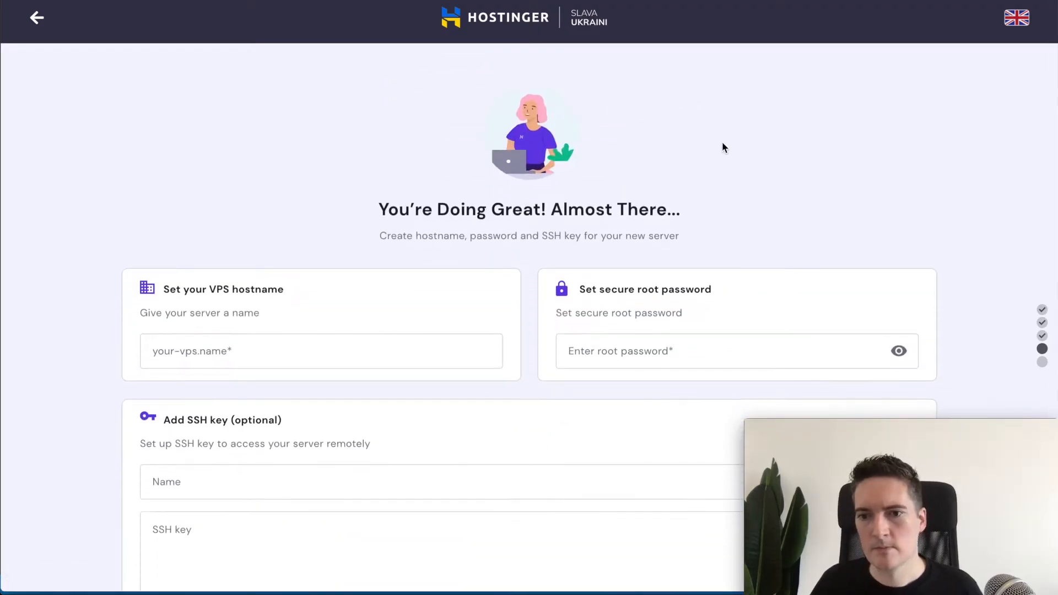
Step: Enter hostname myserver.host and a root password, save, and finish the VPS setup
scroll(721, 146, "down", 3)
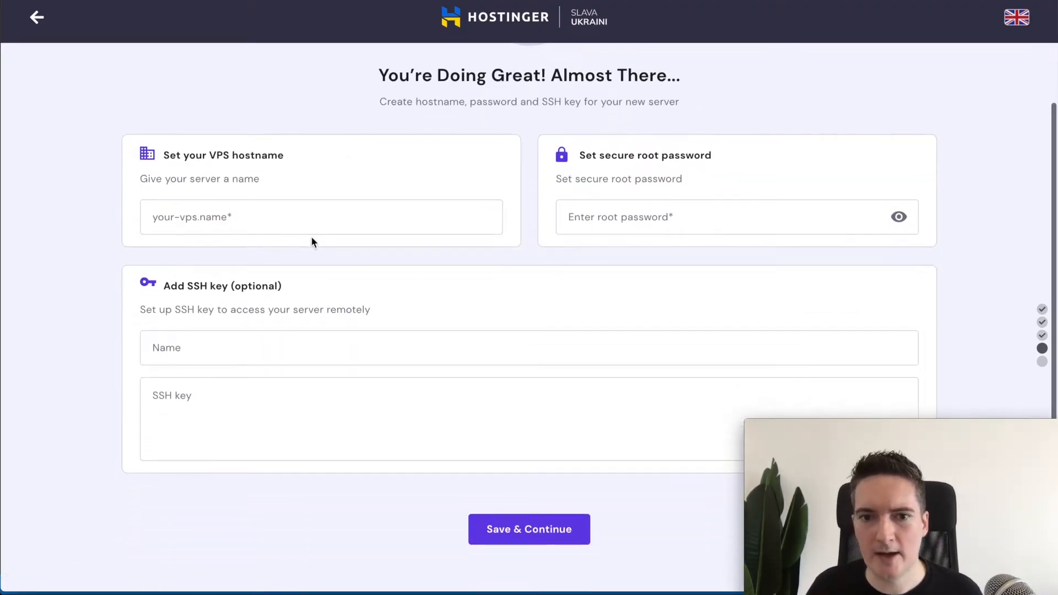
left_click(255, 220)
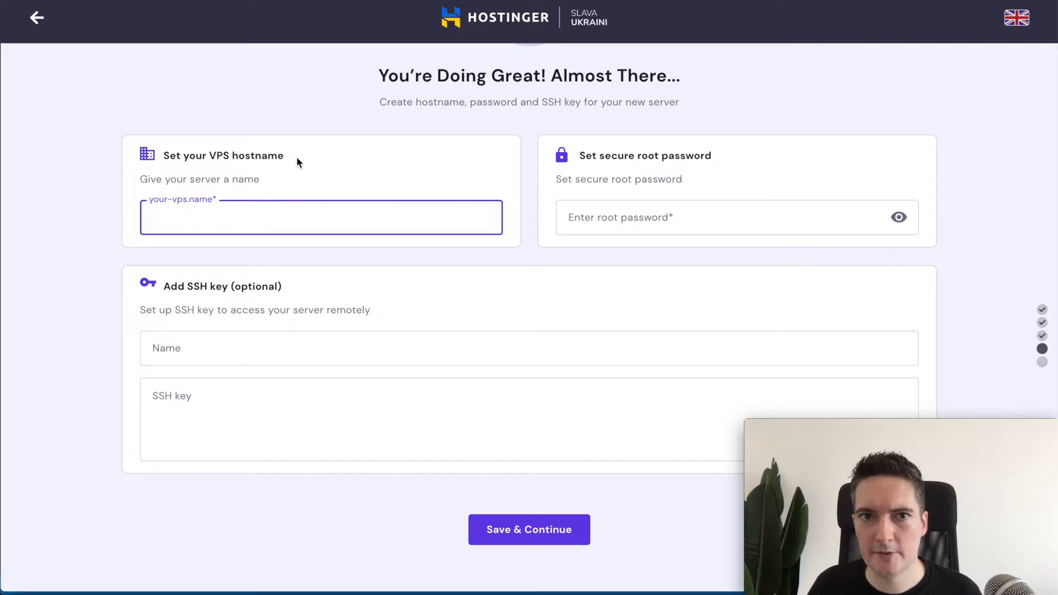
type("myserver.host")
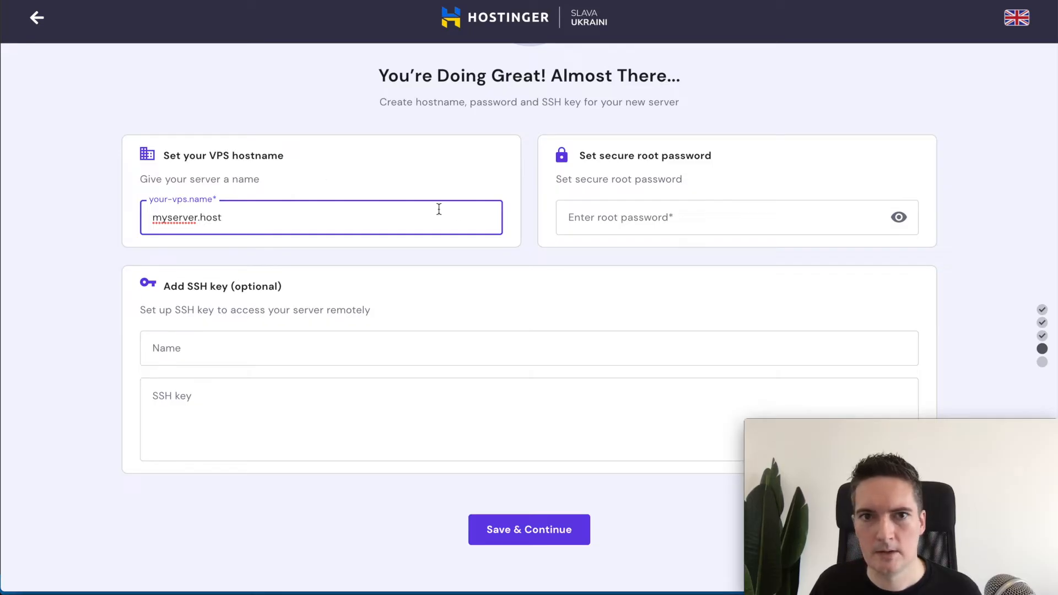
left_click(628, 210)
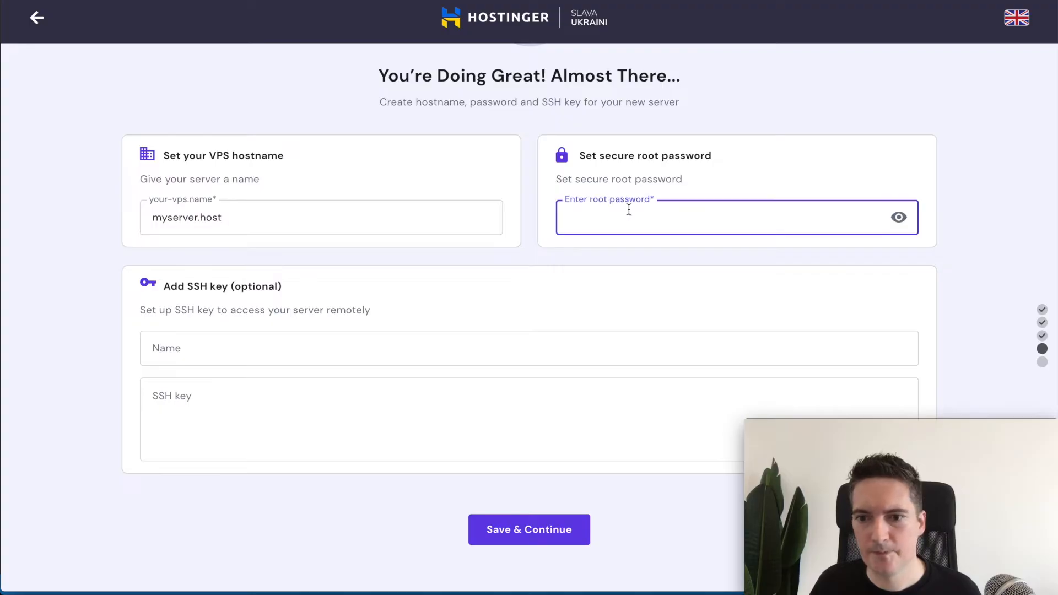
left_click(536, 530)
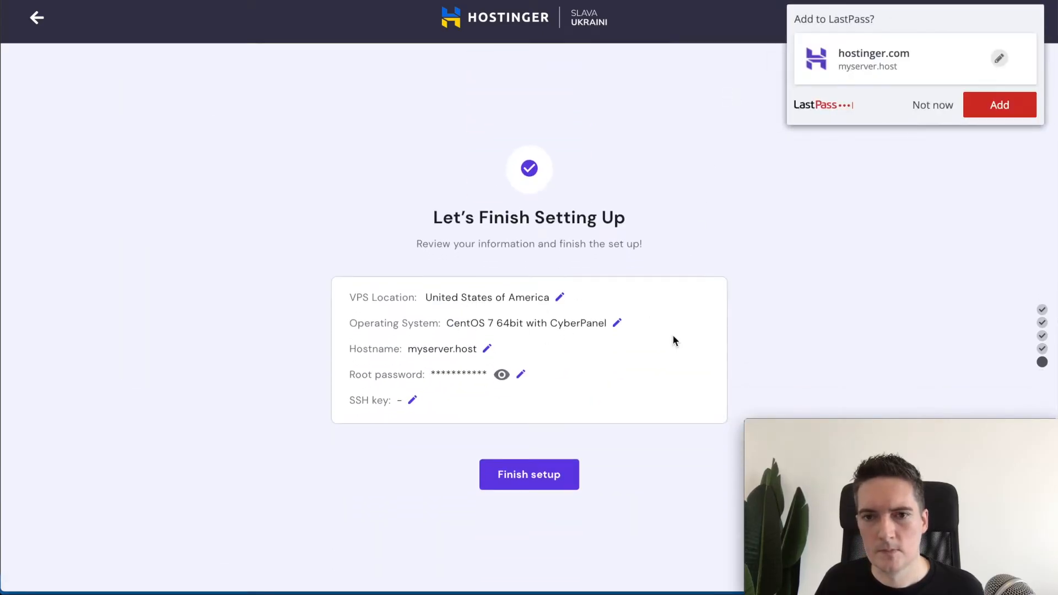
left_click(918, 110)
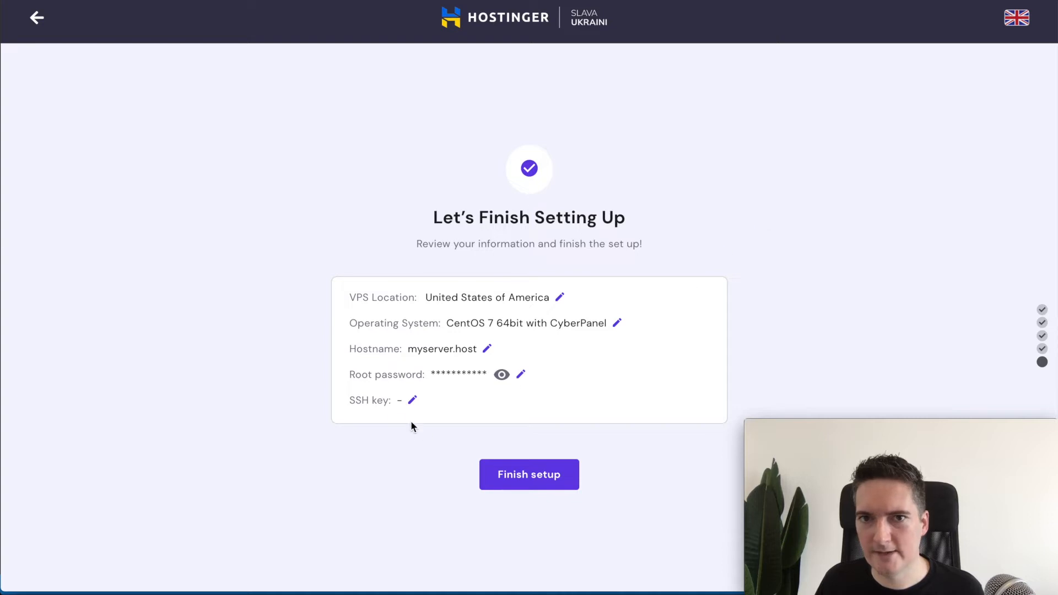
left_click(538, 484)
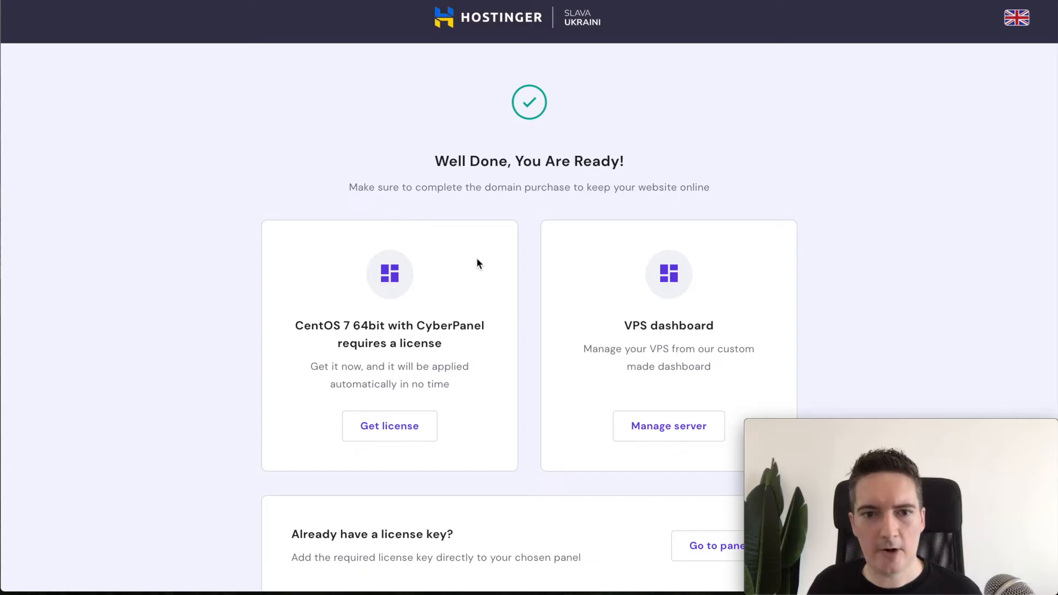
Step: Open Manage server to reach the VPS's CyberPanel login URL and credentials
scroll(848, 210, "down", 1)
scroll(848, 210, "up", 1)
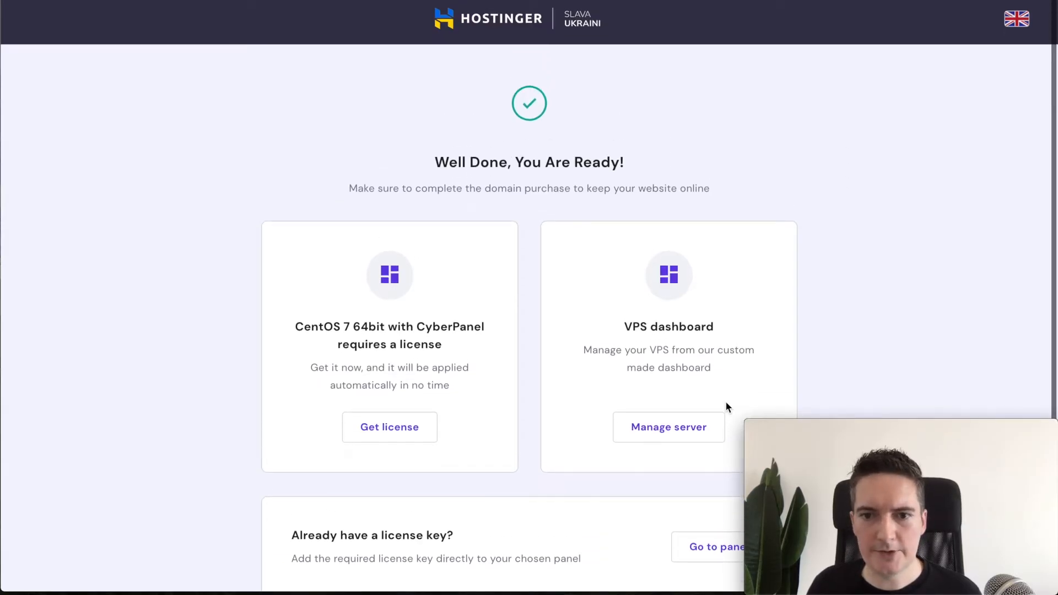
left_click(664, 434)
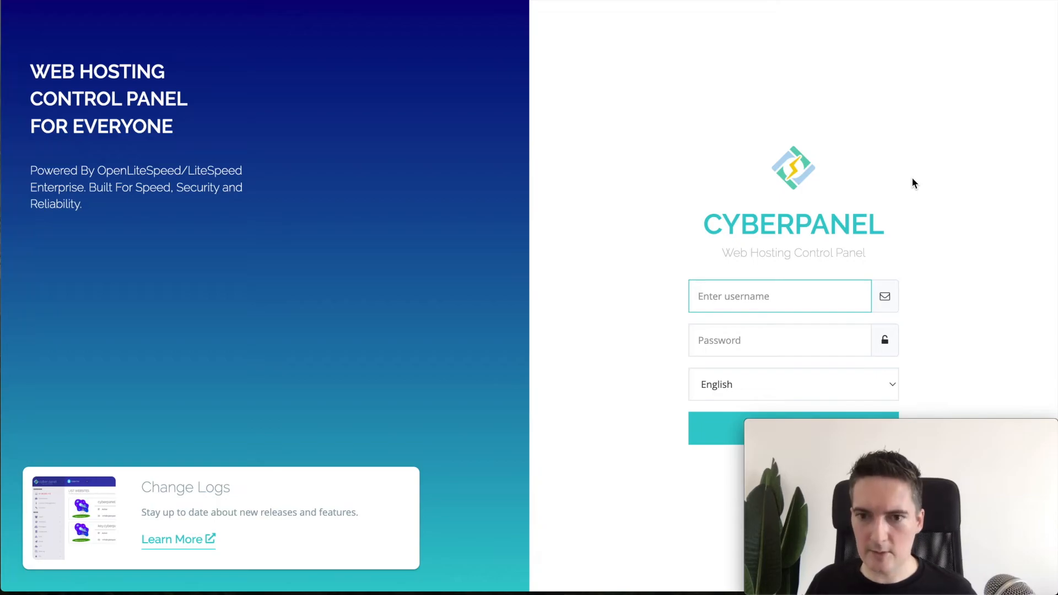
Step: Log in to CyberPanel as admin with the pasted password, declining the LastPass prompt
type("admin")
key("Tab")
key("ctrl+v")
left_click(935, 236)
left_click(725, 432)
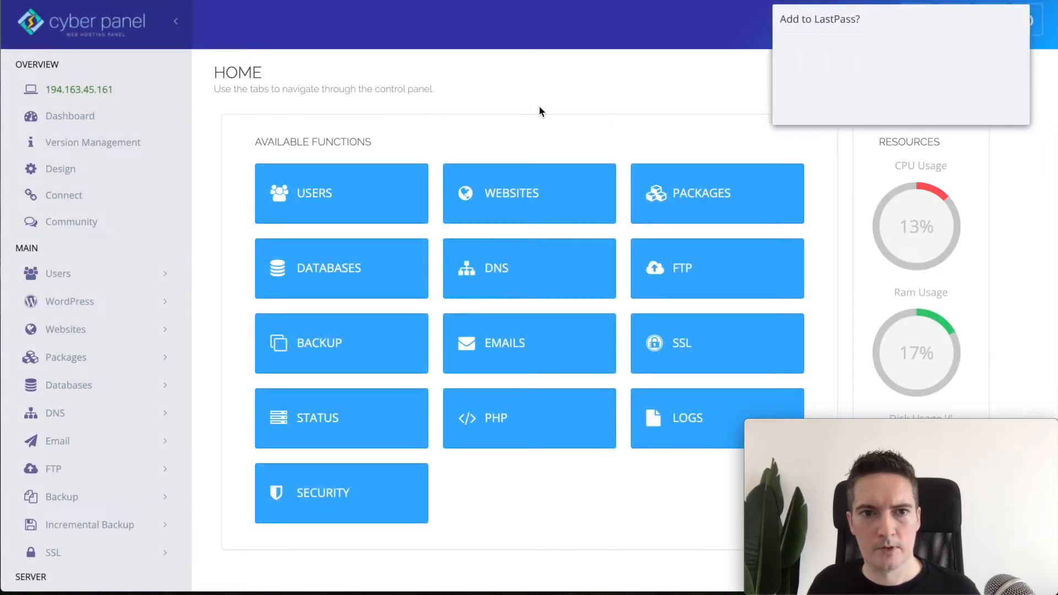
left_click(931, 105)
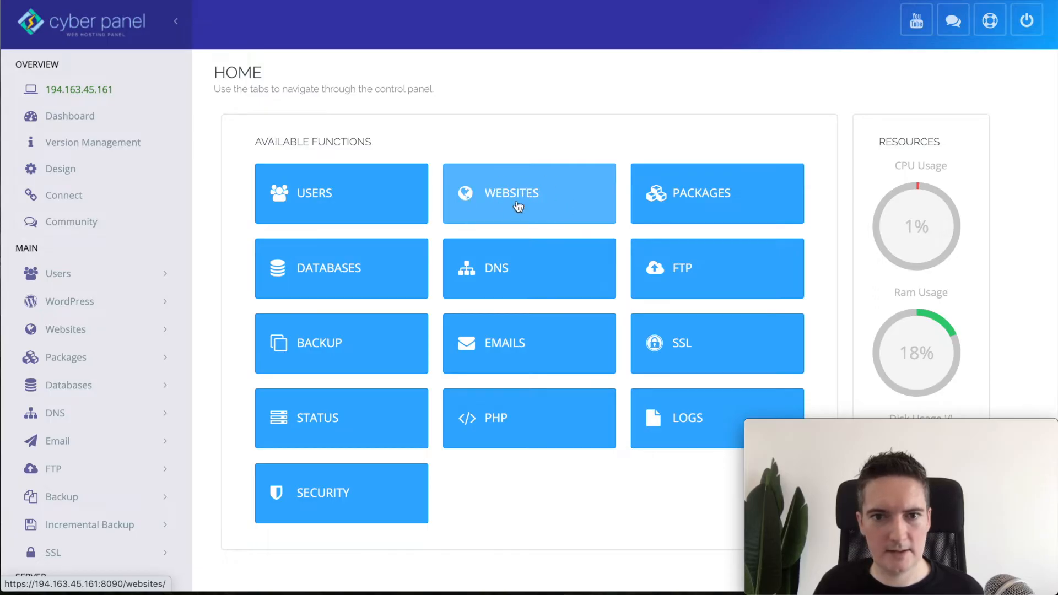
Step: Open Create Website and pick the Default package with admin as owner
left_click(555, 202)
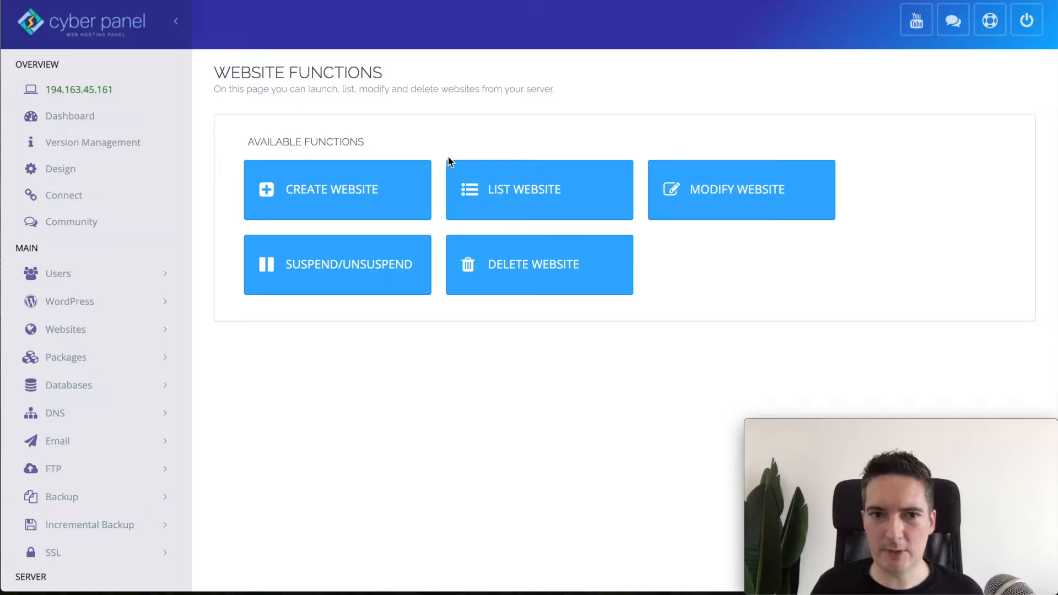
left_click(340, 193)
left_click(614, 195)
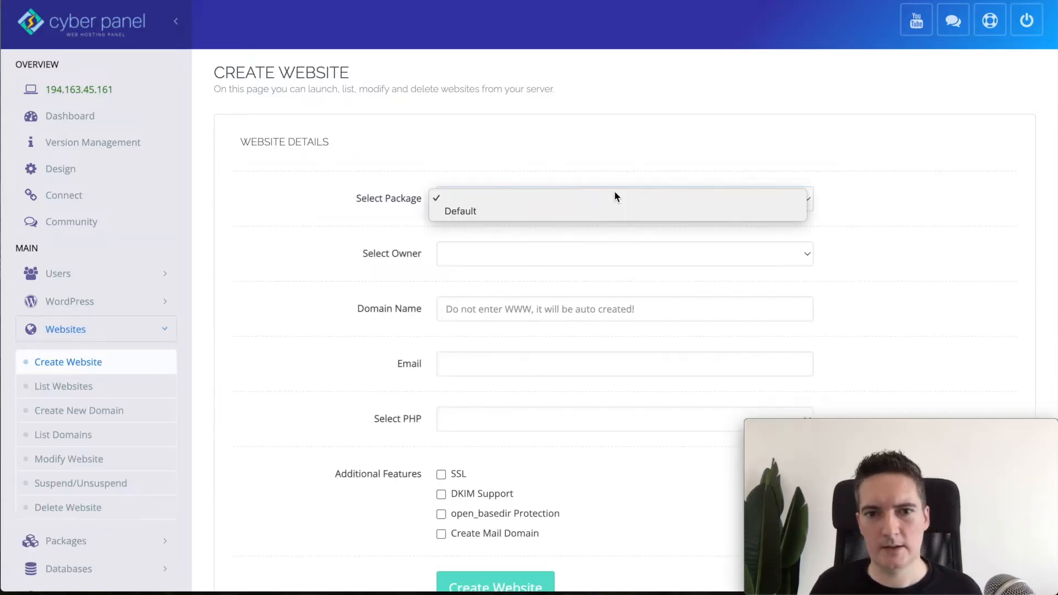
left_click(593, 137)
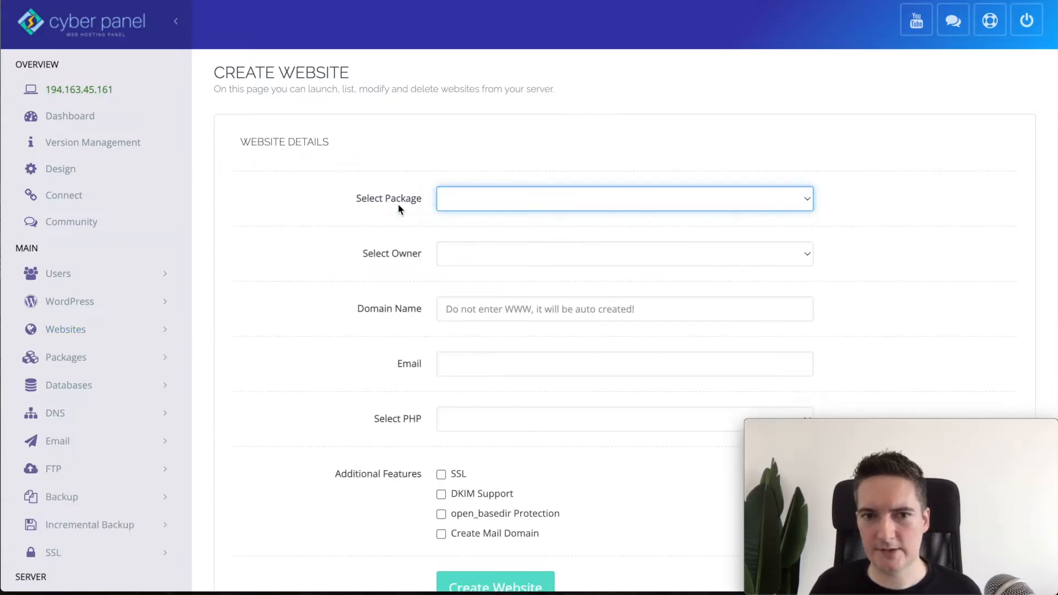
left_click(550, 199)
left_click(517, 211)
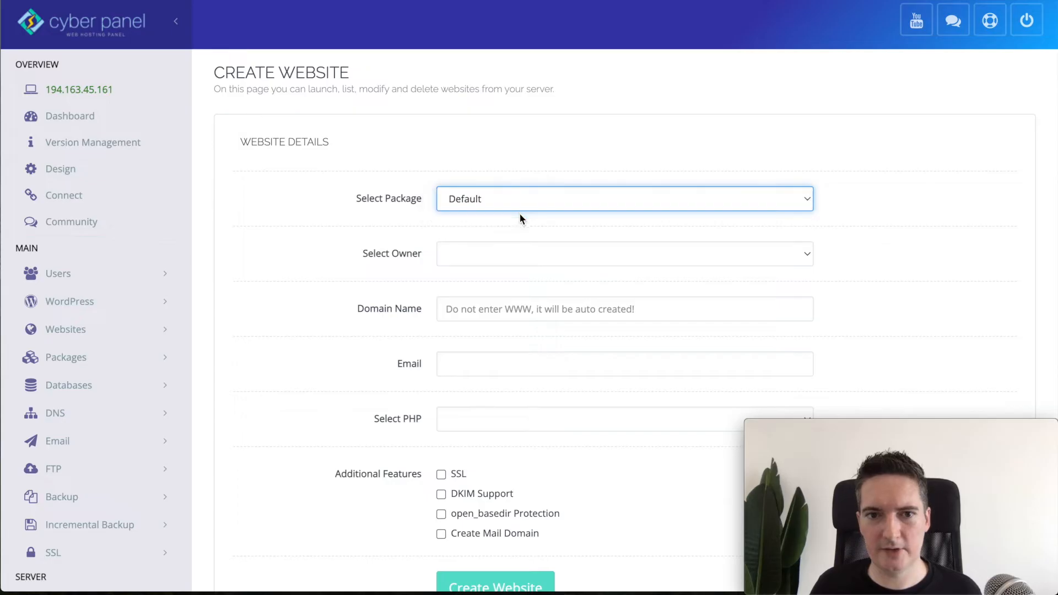
left_click(574, 260)
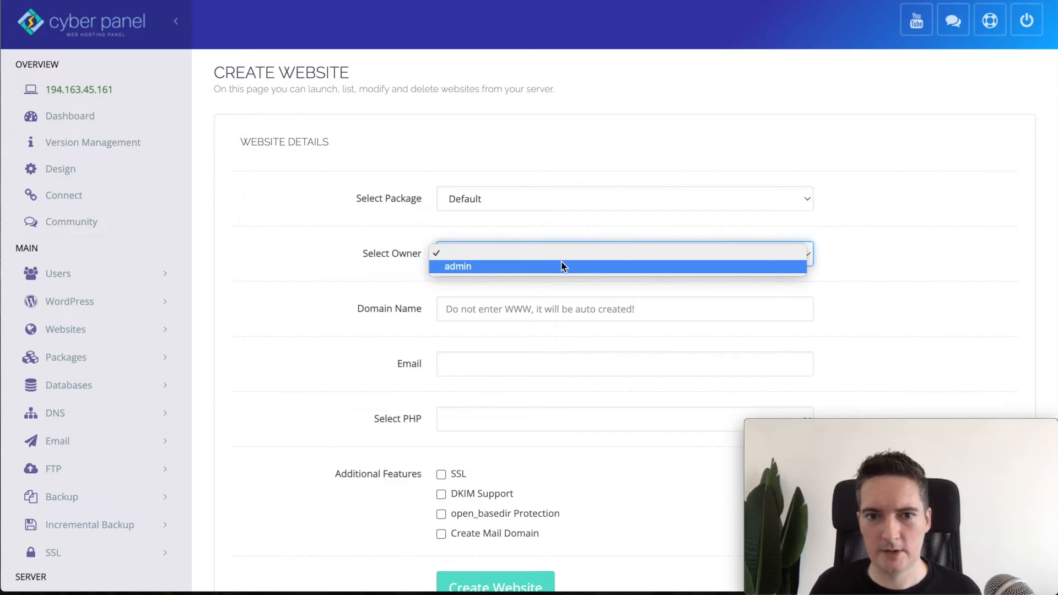
left_click(498, 266)
scroll(634, 135, "down", 3)
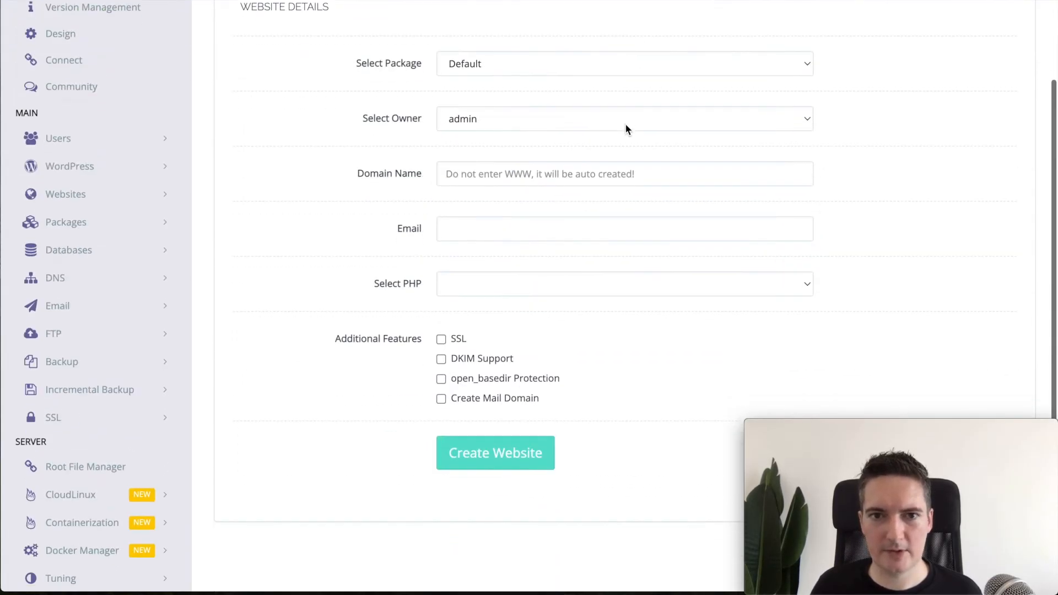
scroll(626, 129, "up", 3)
Step: Enter vps.davidbattersby.com as the website's domain name
left_click(563, 308)
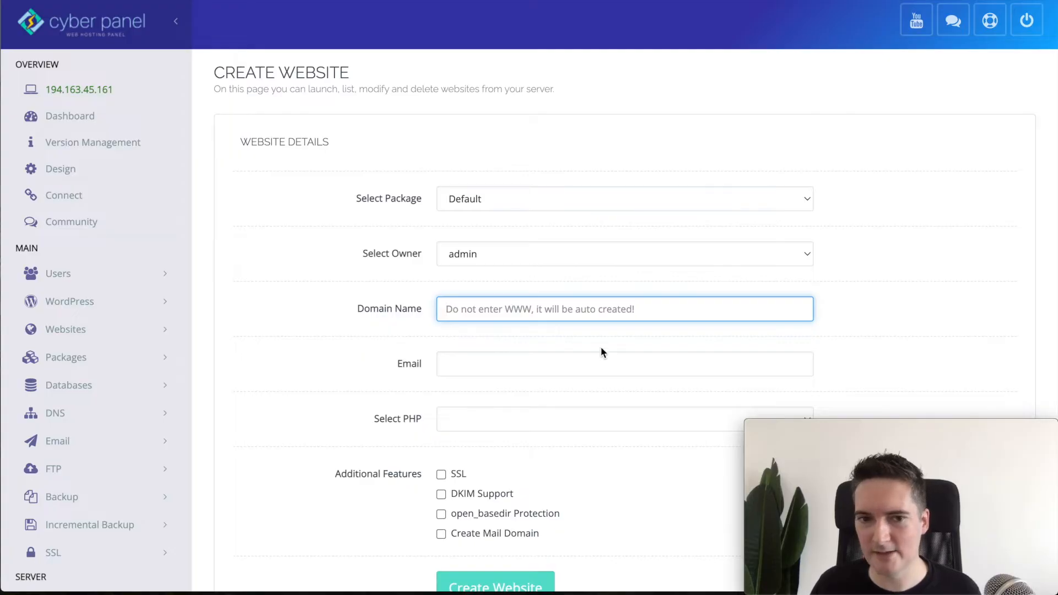
type("vps")
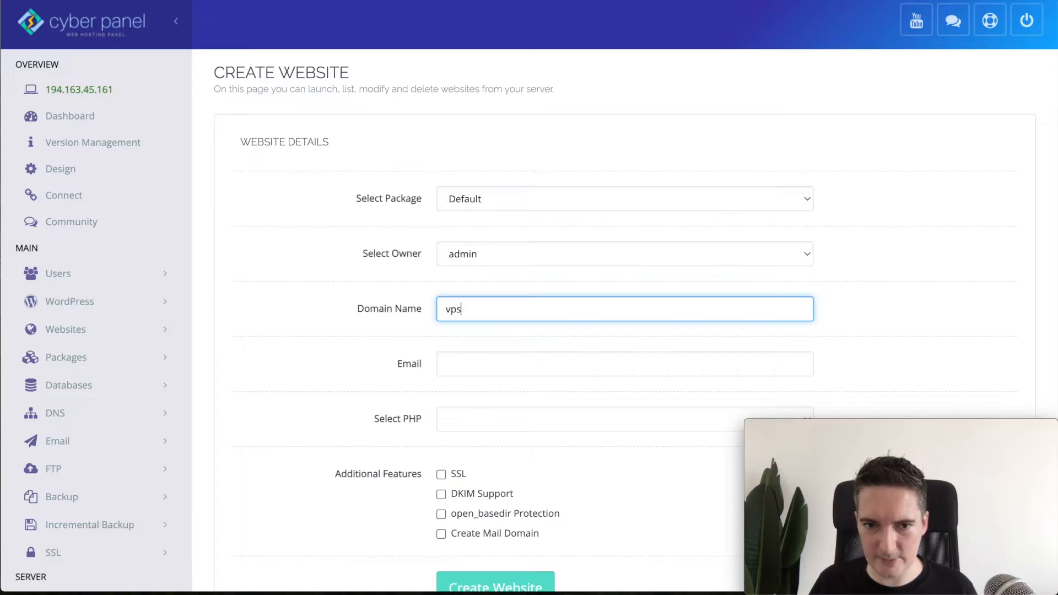
type(".davidbattersby.com")
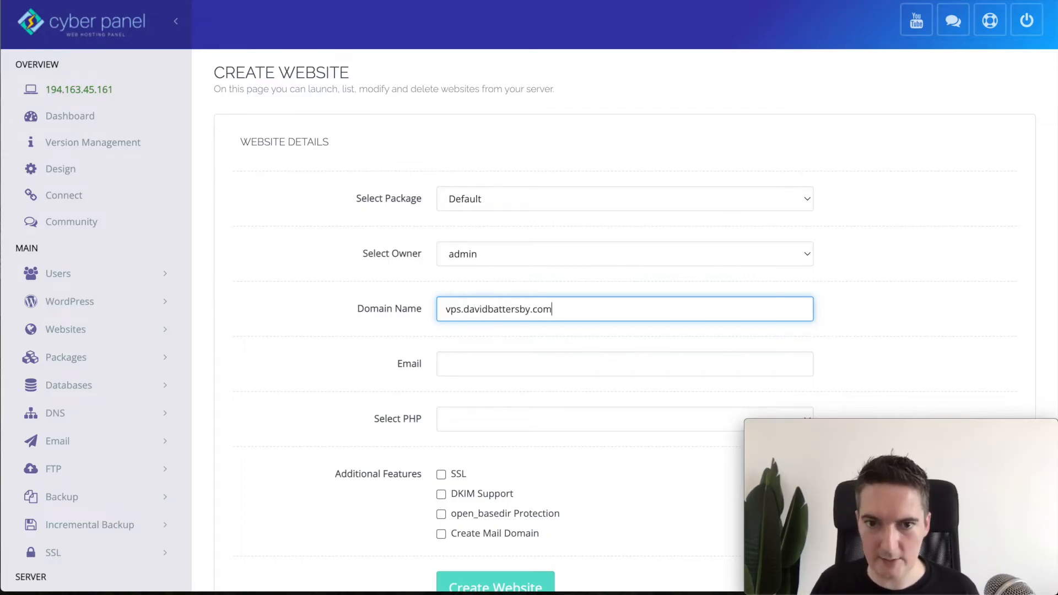
left_click(863, 327)
double_click(556, 309)
left_click(558, 334)
scroll(530, 341, "down", 1)
Step: Fill in the owner's e-mail, choose PHP 8.1, and submit the website creation
left_click(499, 290)
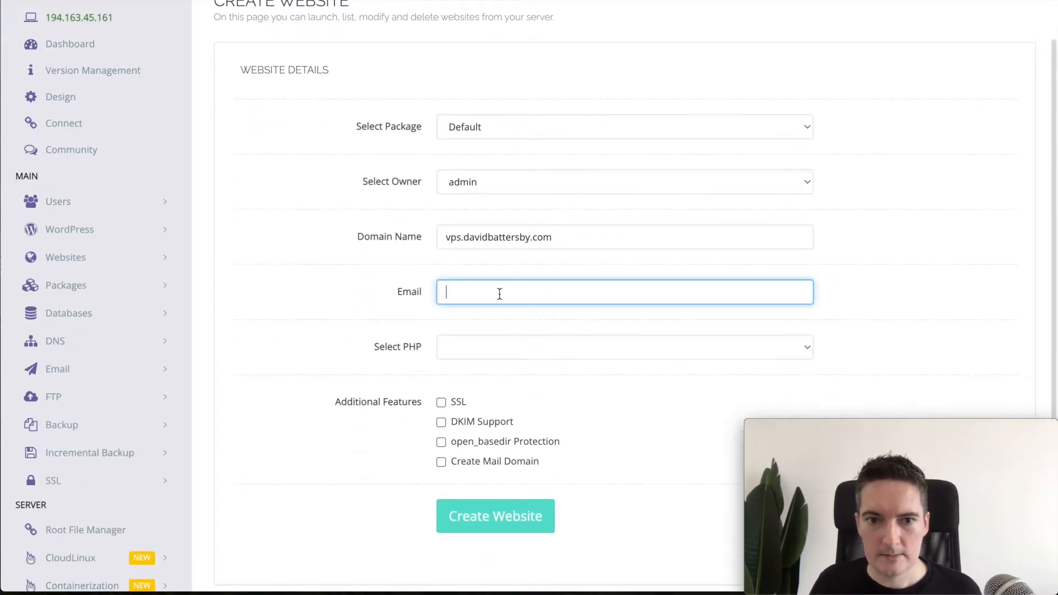
left_click(475, 341)
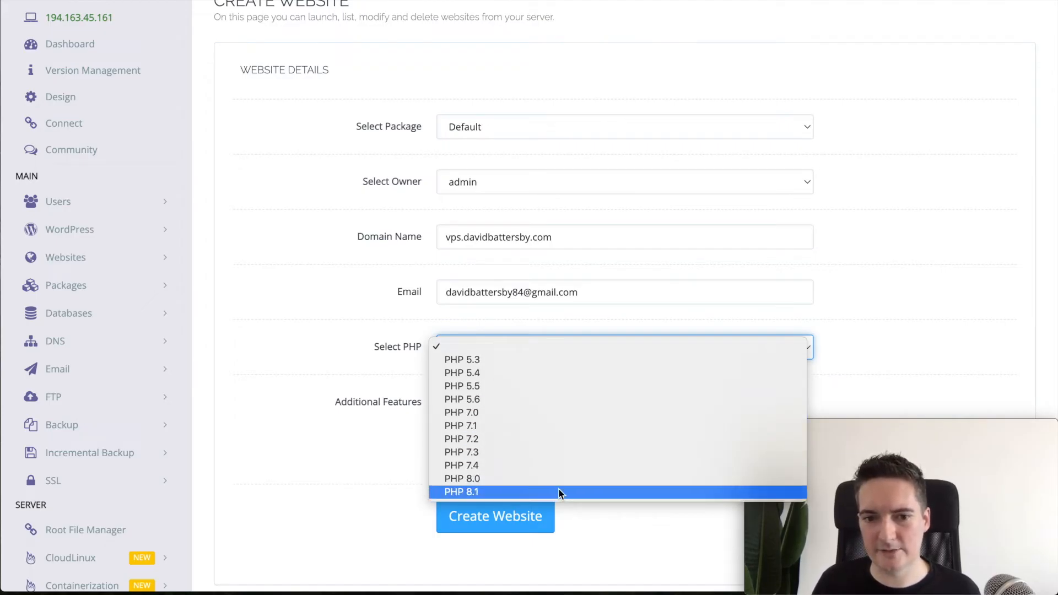
left_click(474, 492)
left_click(510, 328)
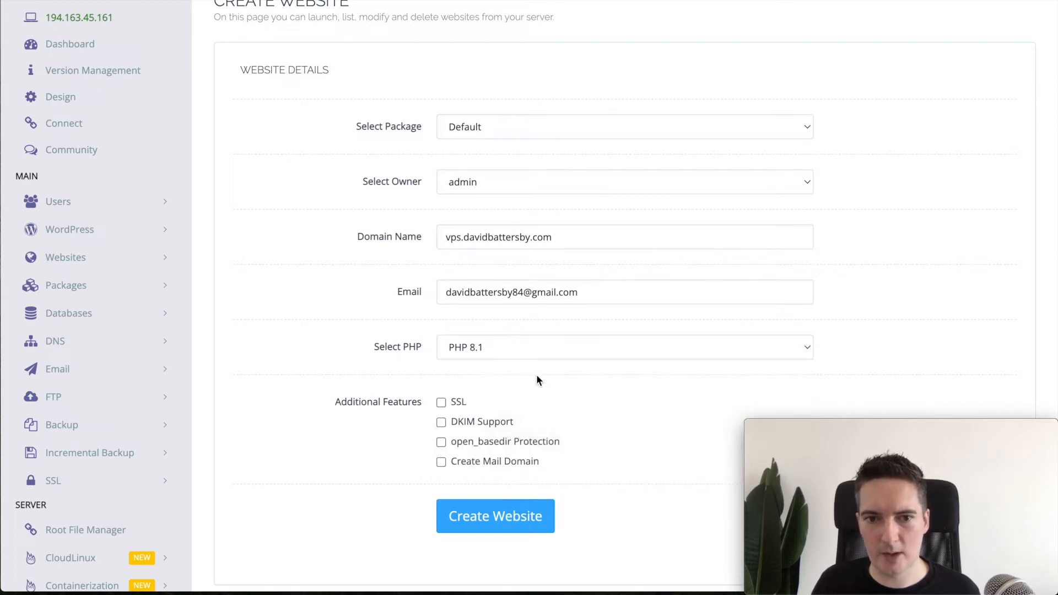
scroll(505, 386, "down", 1)
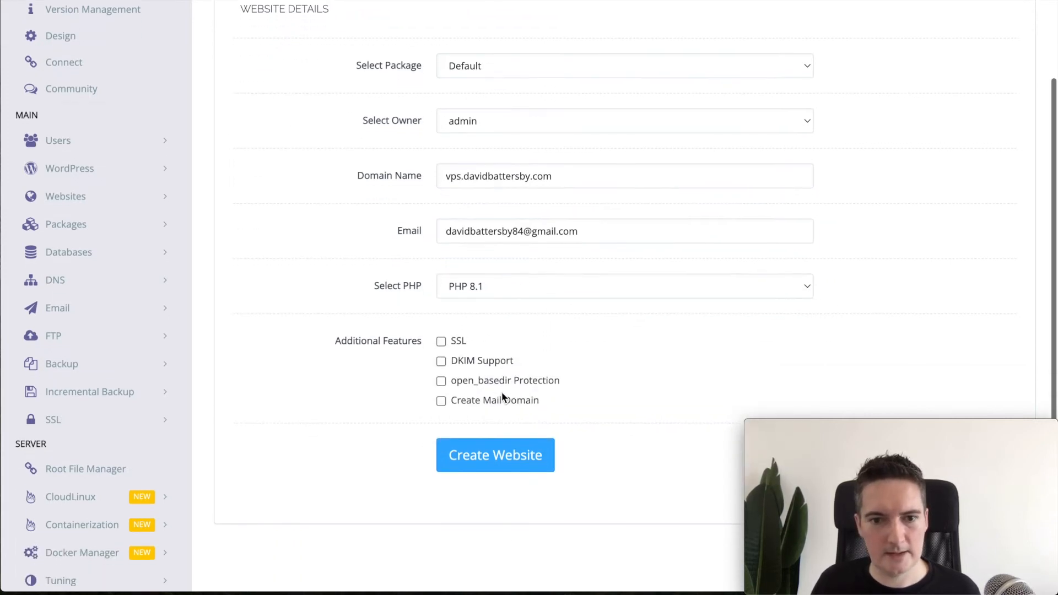
scroll(572, 413, "up", 1)
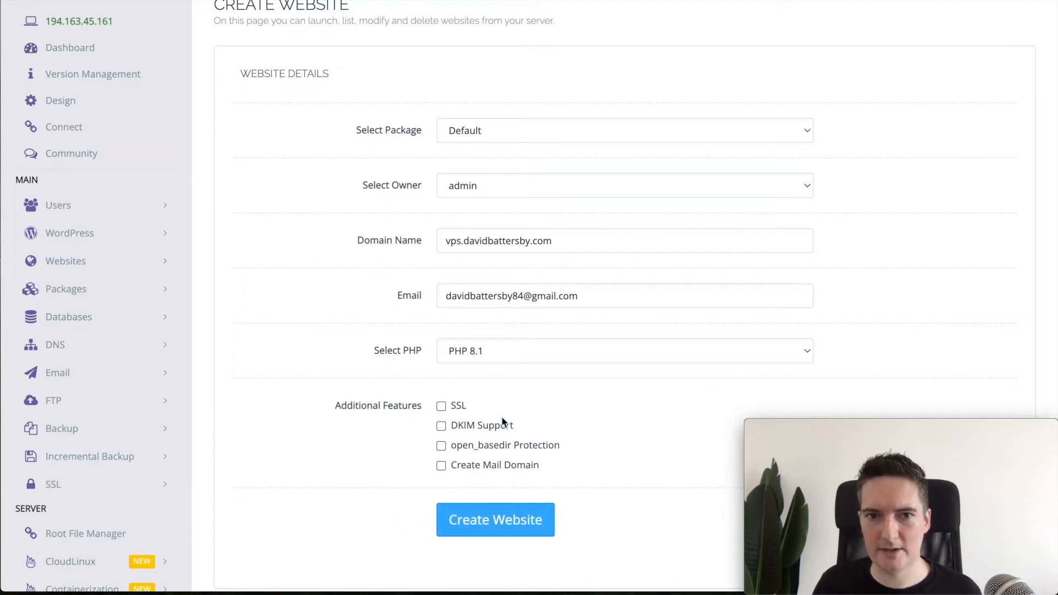
scroll(610, 378, "up", 1)
left_click(511, 547)
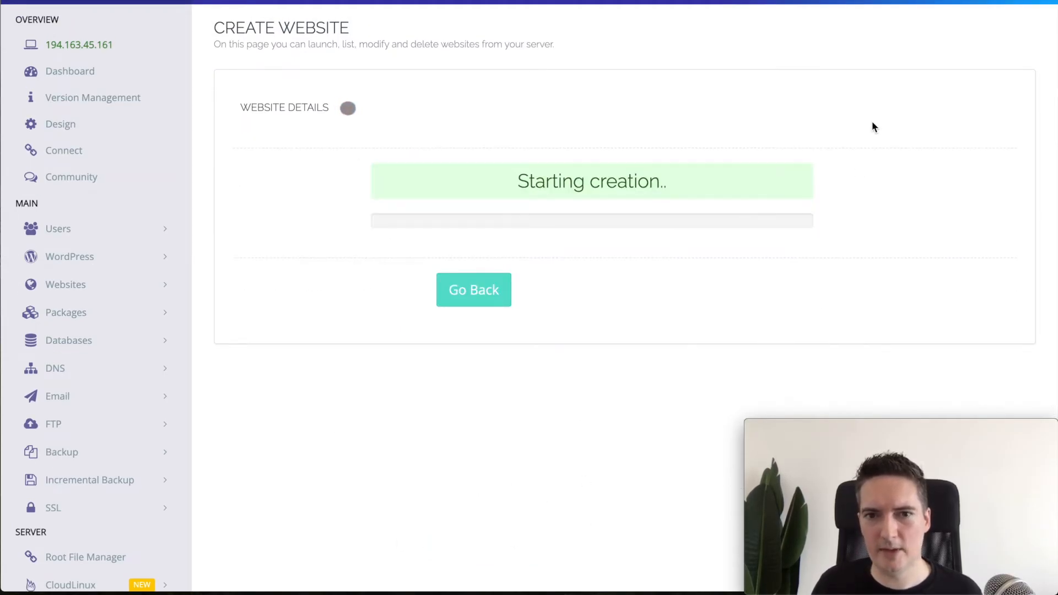
Step: Go back, list websites, and manage vps.davidbattersby.com down to Application Installer
scroll(871, 121, "up", 1)
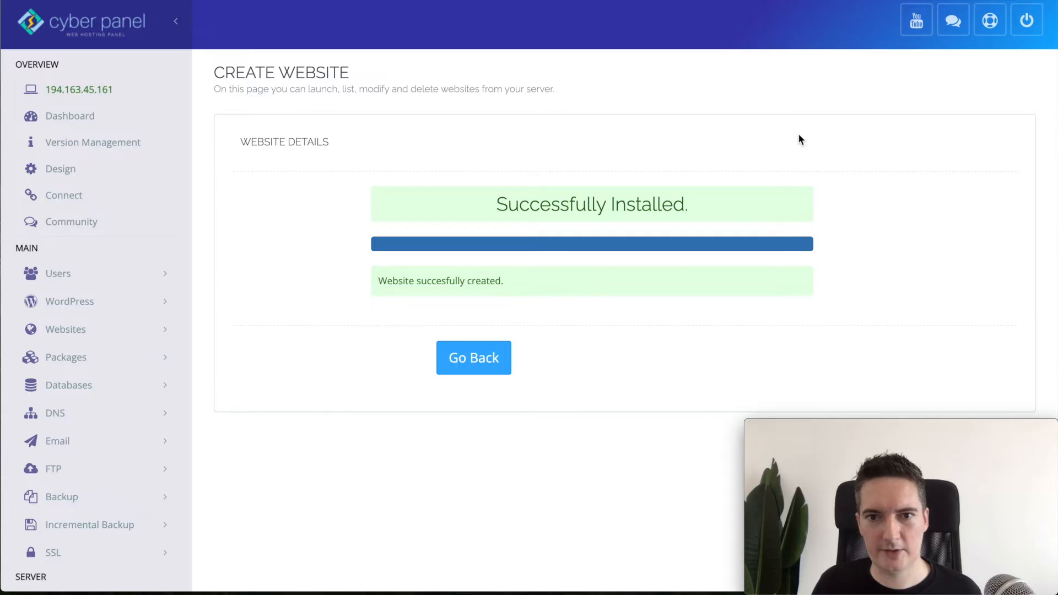
left_click(472, 361)
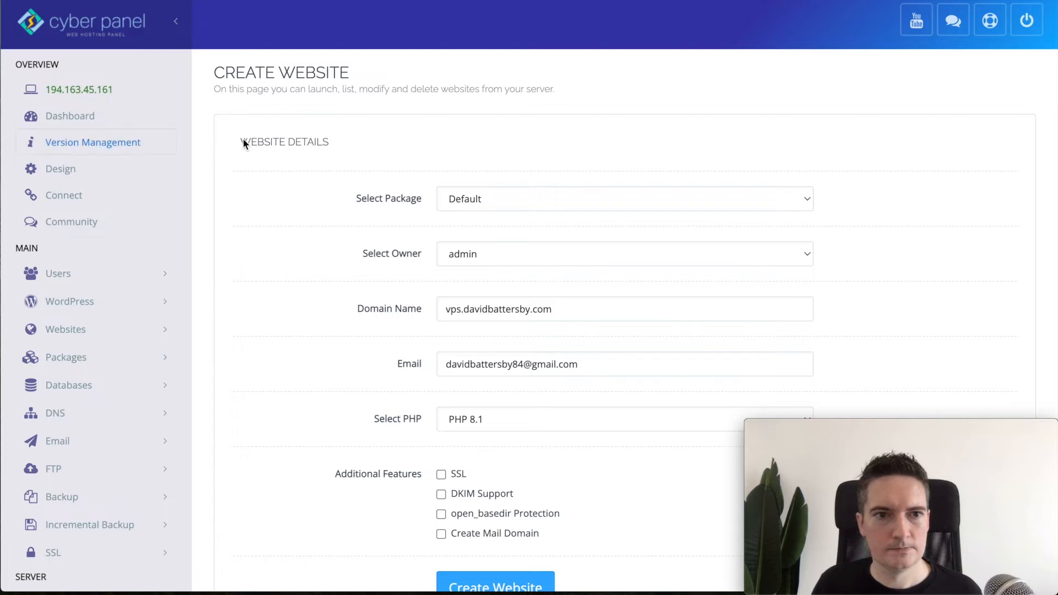
left_click(77, 330)
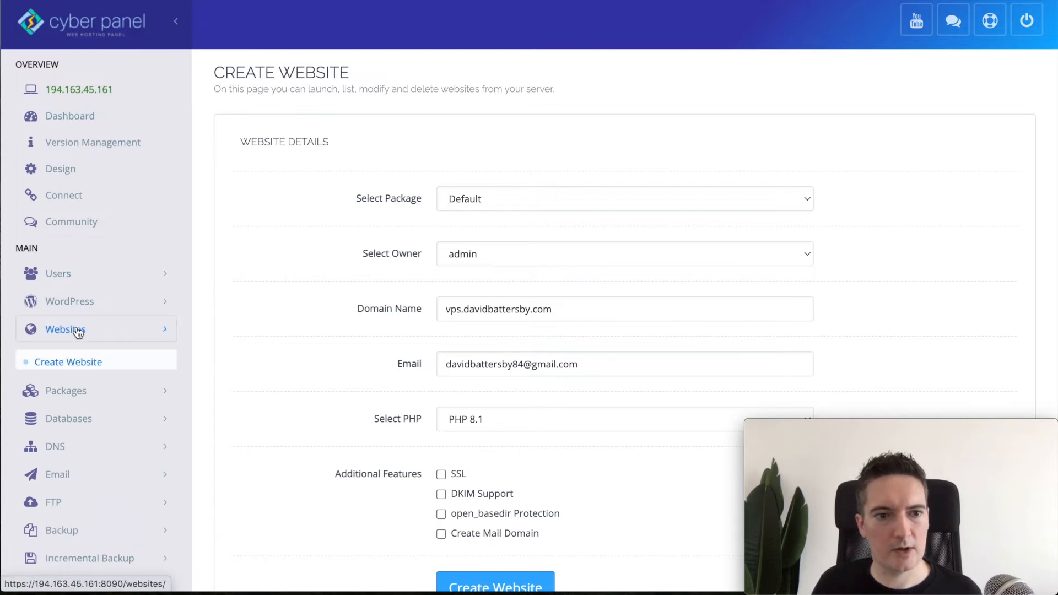
left_click(59, 379)
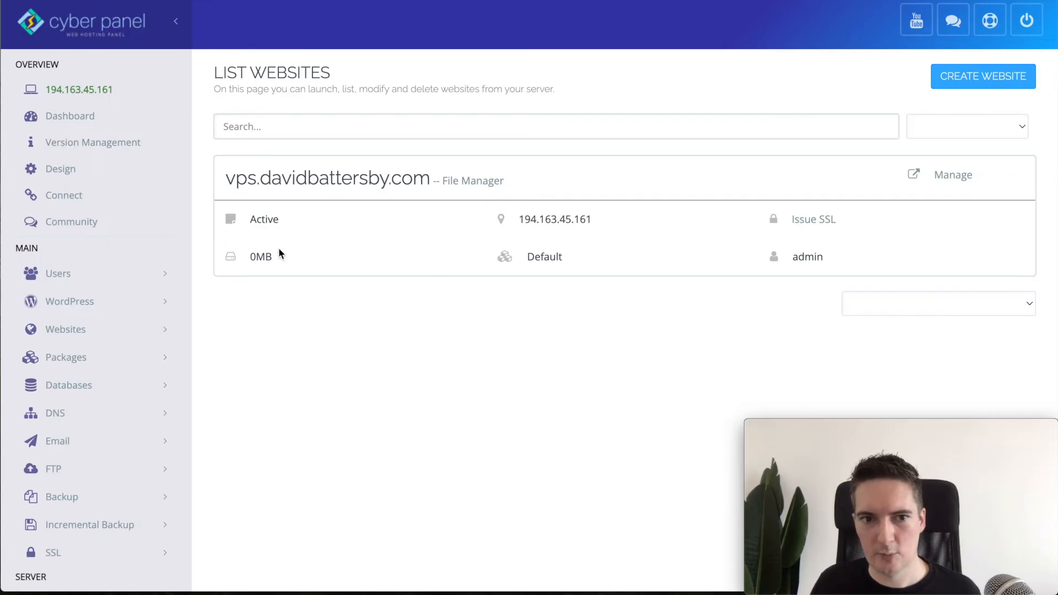
left_click(955, 177)
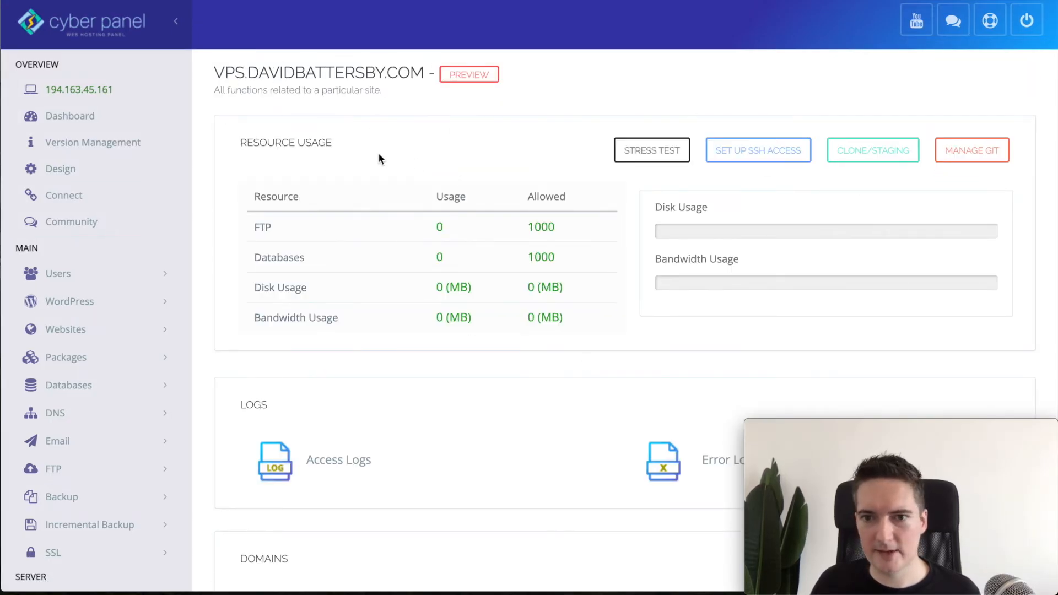
scroll(453, 351, "down", 14)
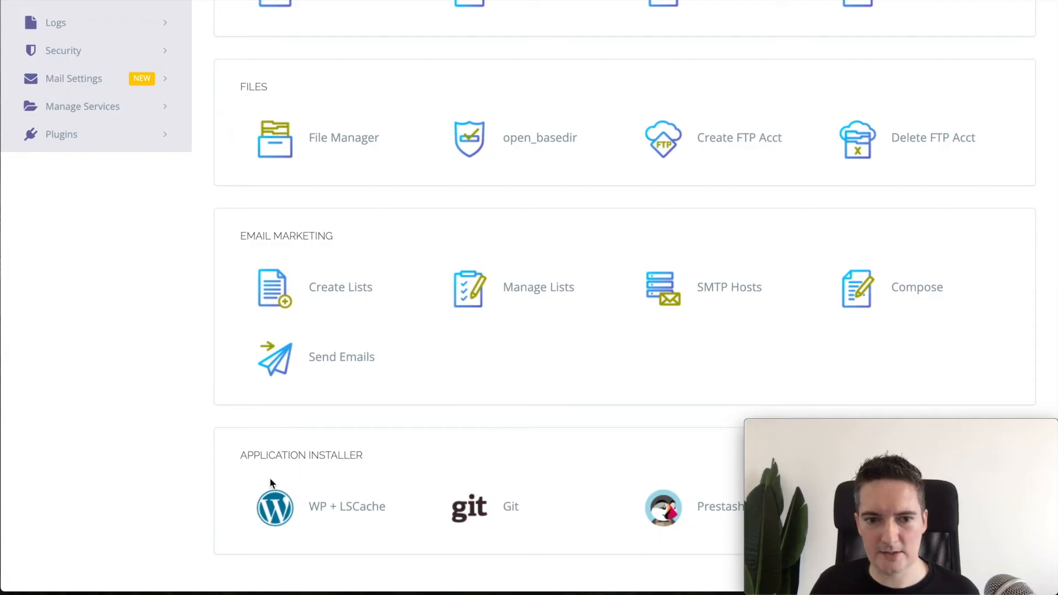
Step: Start the WP + LSCache installer and enter blog title 'VPS Test', login user admin and password, leaving the path empty
left_click(329, 509)
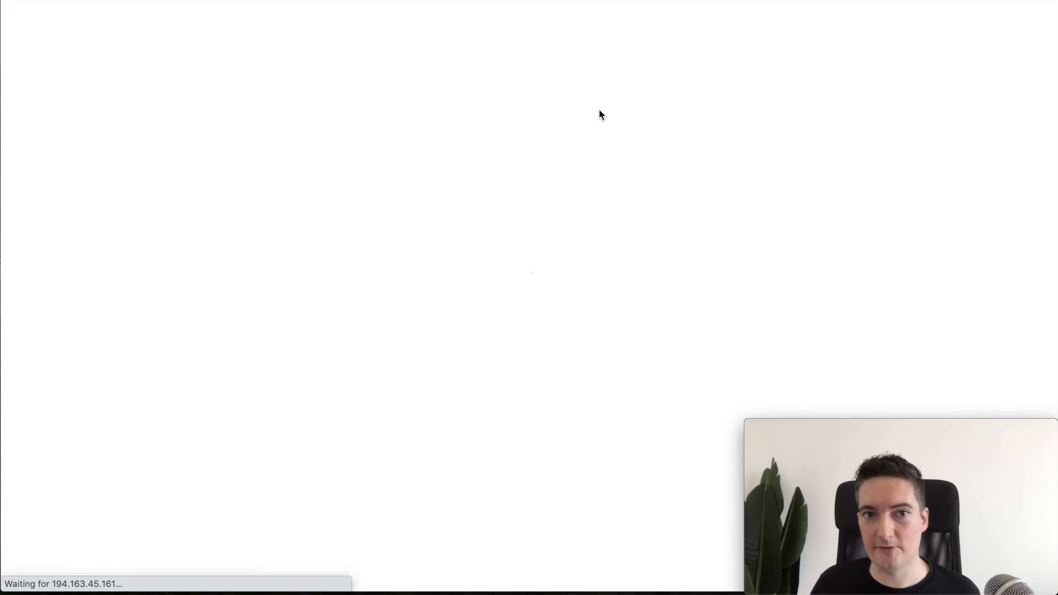
left_click(564, 179)
type("VPS")
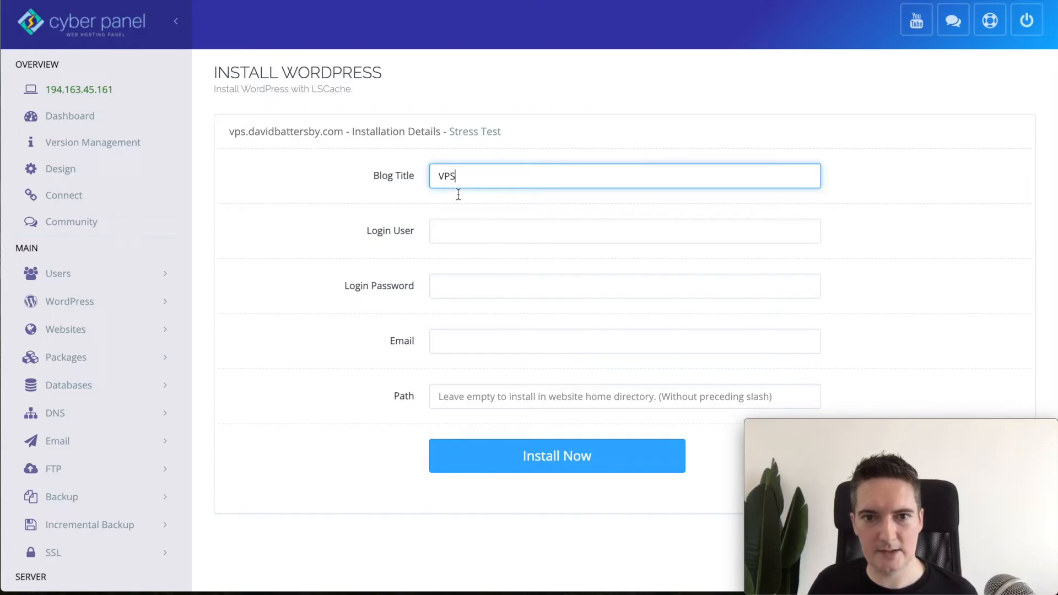
type(" Test")
left_click(535, 236)
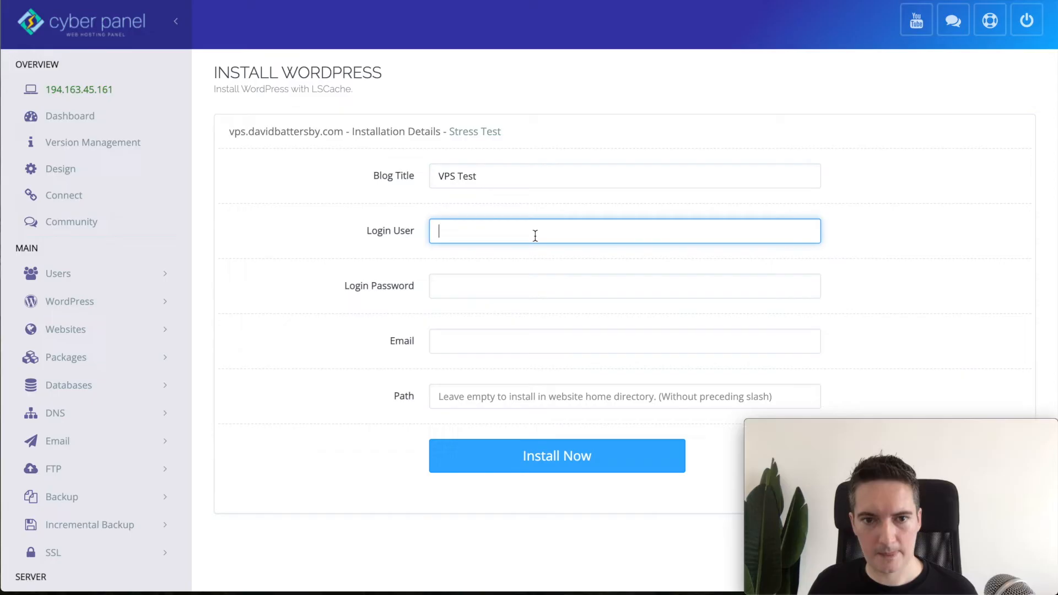
type("admin")
key("Tab")
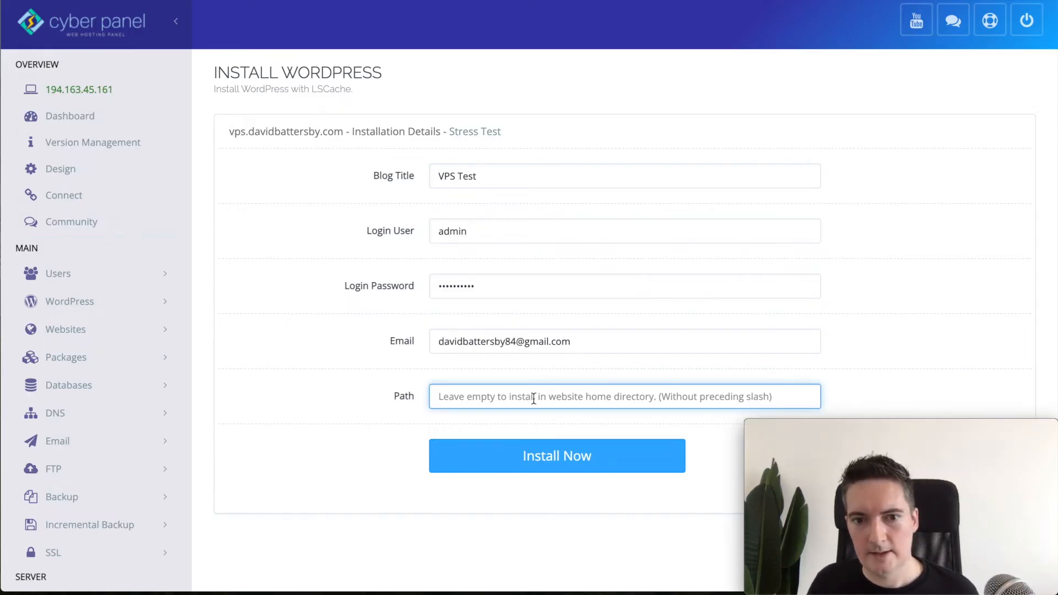
scroll(877, 326, "down", 1)
scroll(877, 327, "down", 1)
left_click(773, 341)
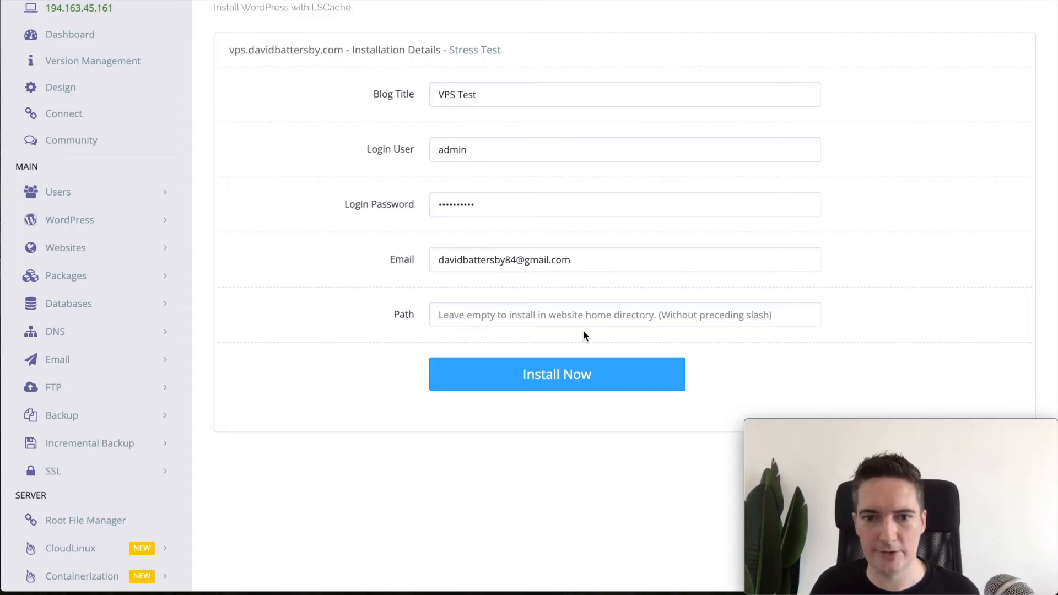
Step: Install WordPress, dismiss the success message and go to Websites > List Websites
left_click(599, 373)
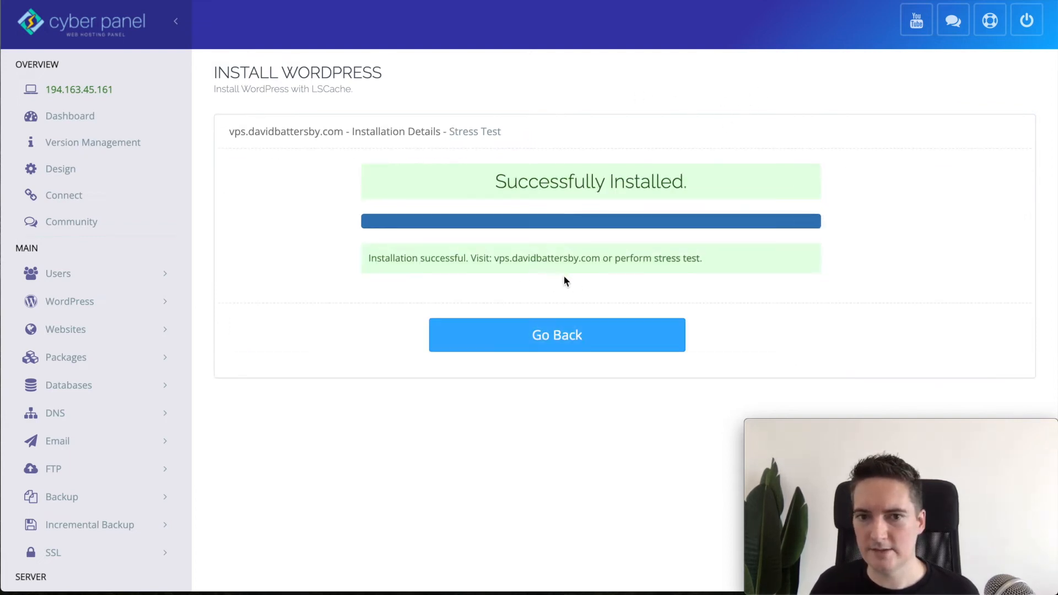
left_click(496, 335)
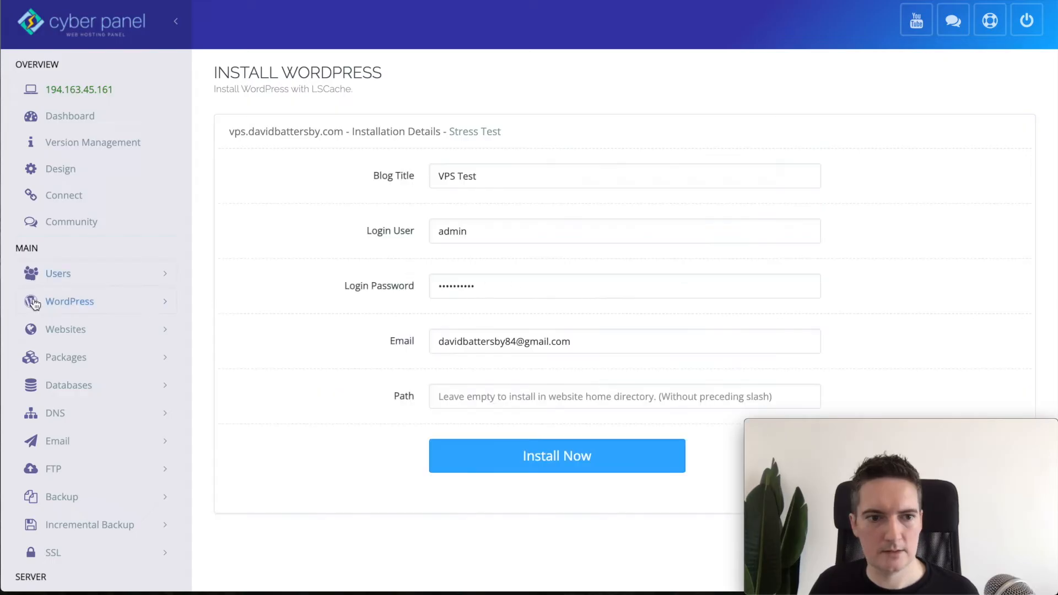
left_click(69, 330)
left_click(65, 386)
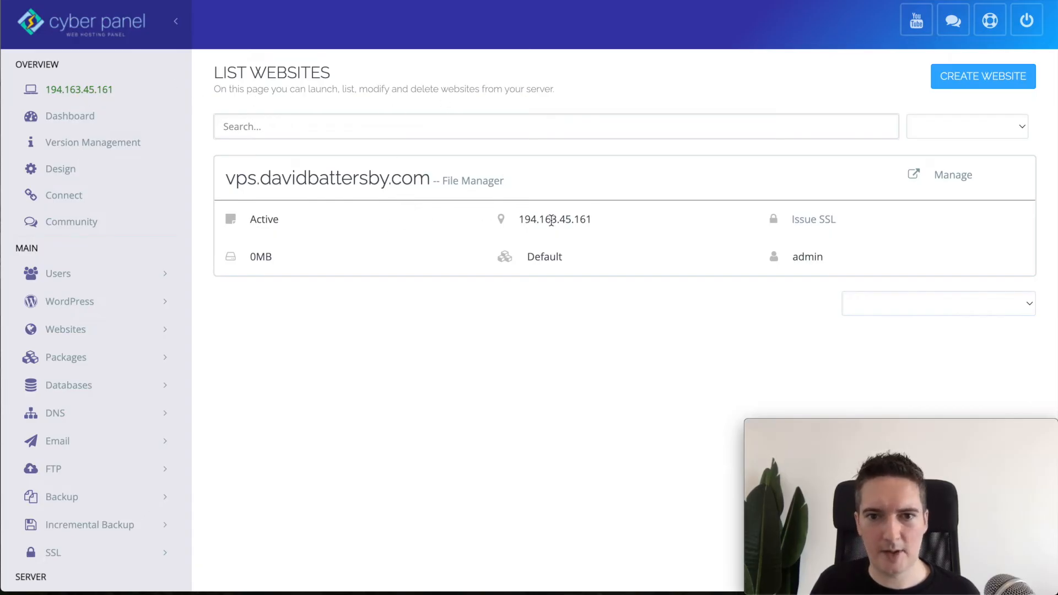
Step: Select and copy the site's IP address 194.163.45.161 from the website list
left_click_drag(592, 219, 521, 223)
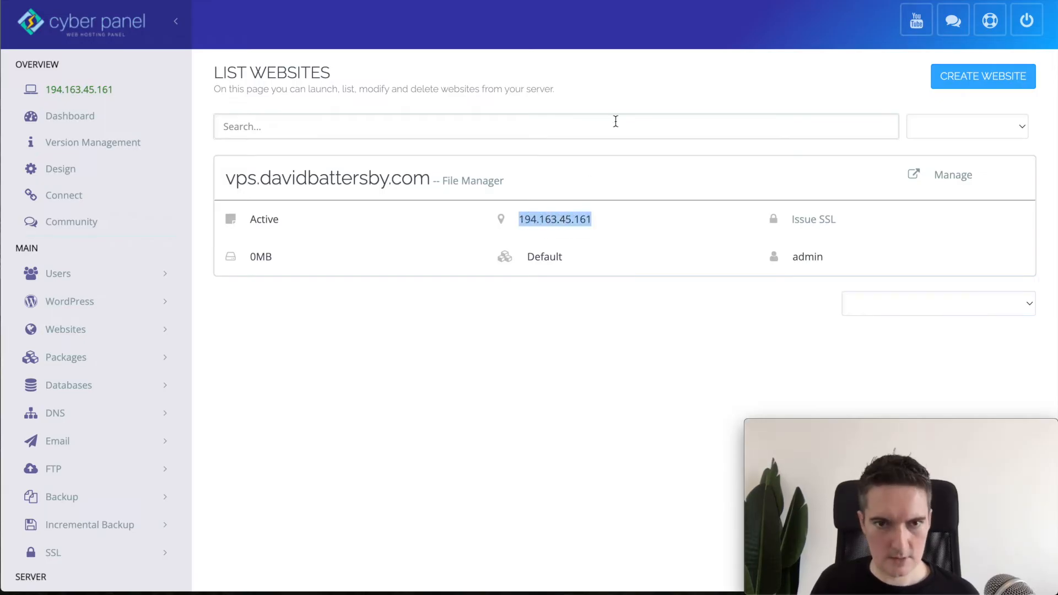
left_click(606, 87)
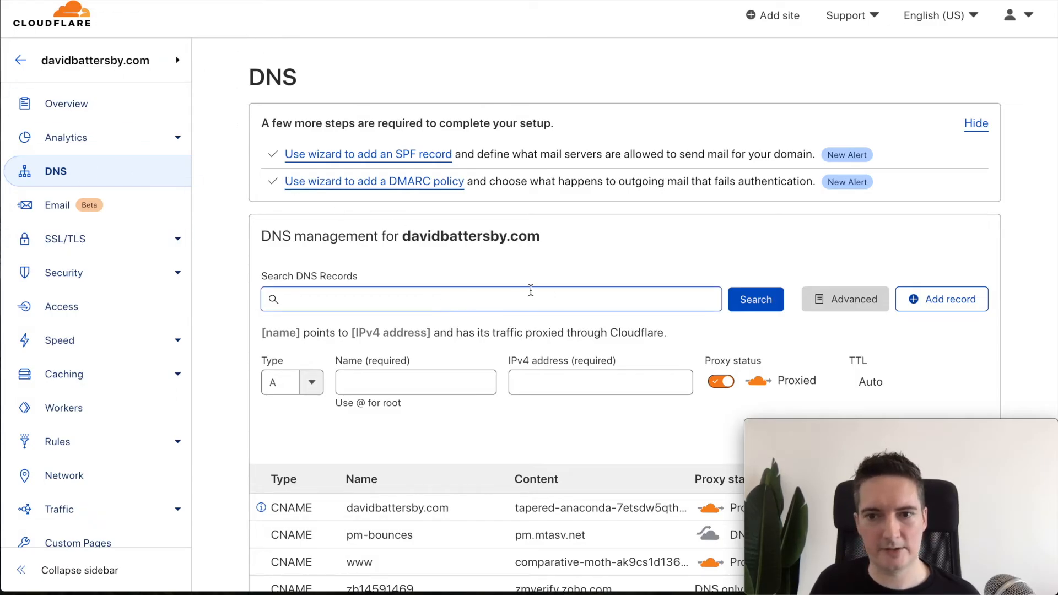
Step: Save a proxied Cloudflare A record 'vps' pointing to 194.163.45.161, then open vps.davidbattersby.com
left_click(286, 382)
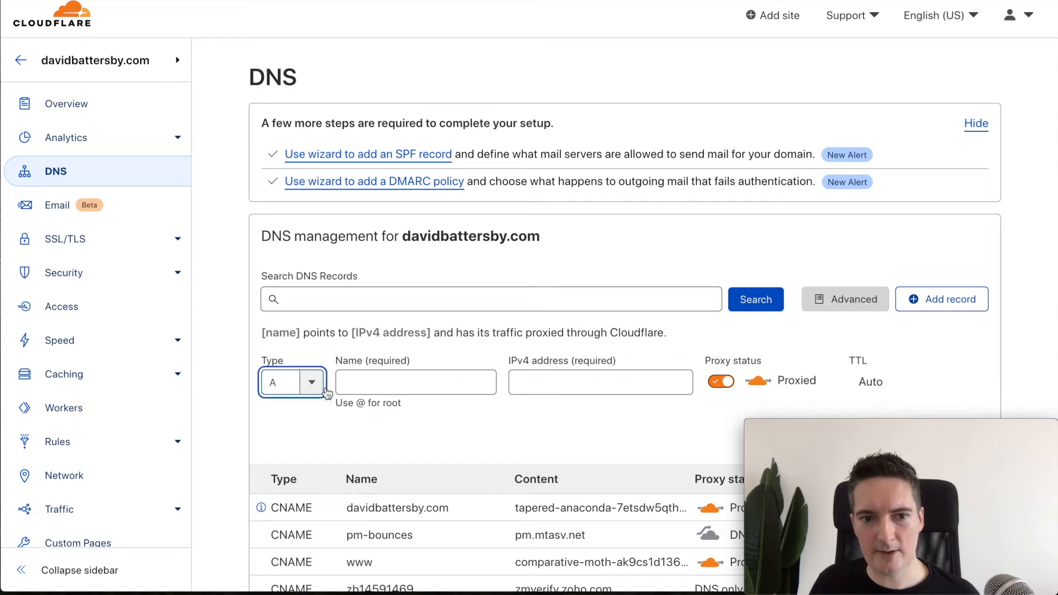
left_click(391, 383)
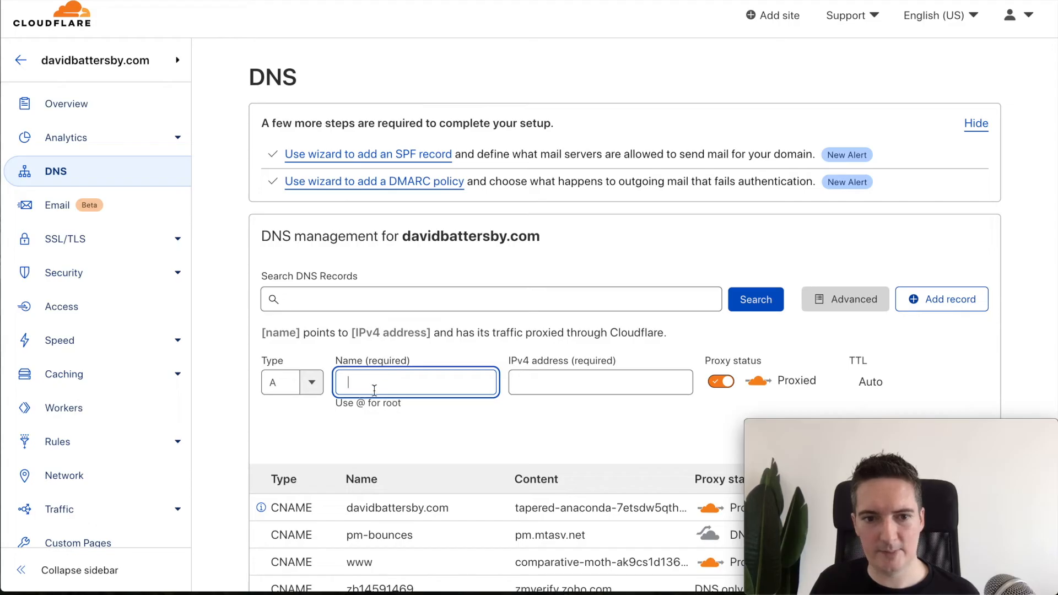
type("vps")
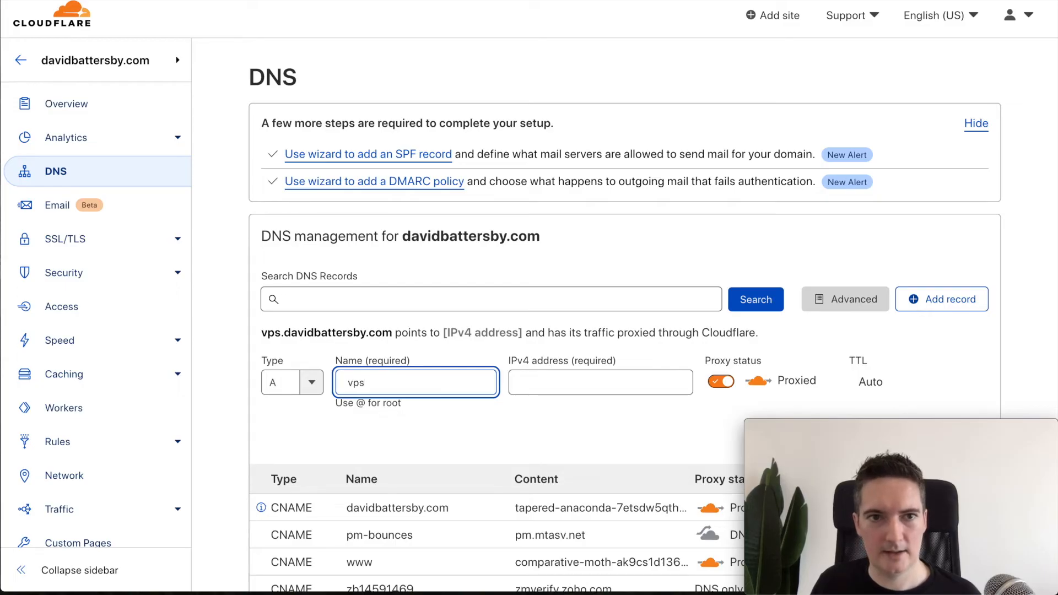
key("ctrl+Tab")
key("ctrl+Tab")
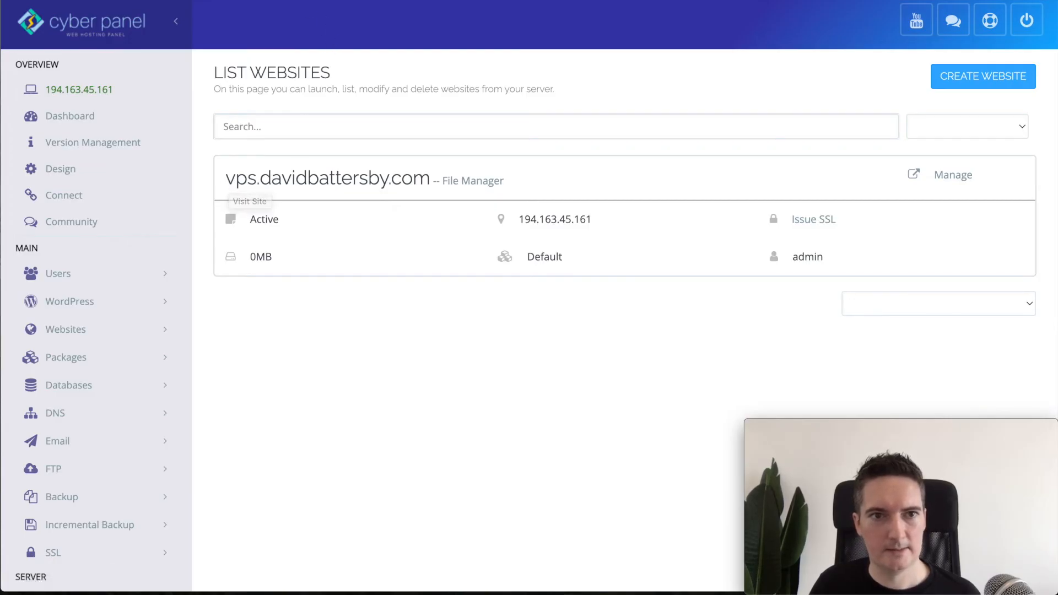
key("ctrl+Tab")
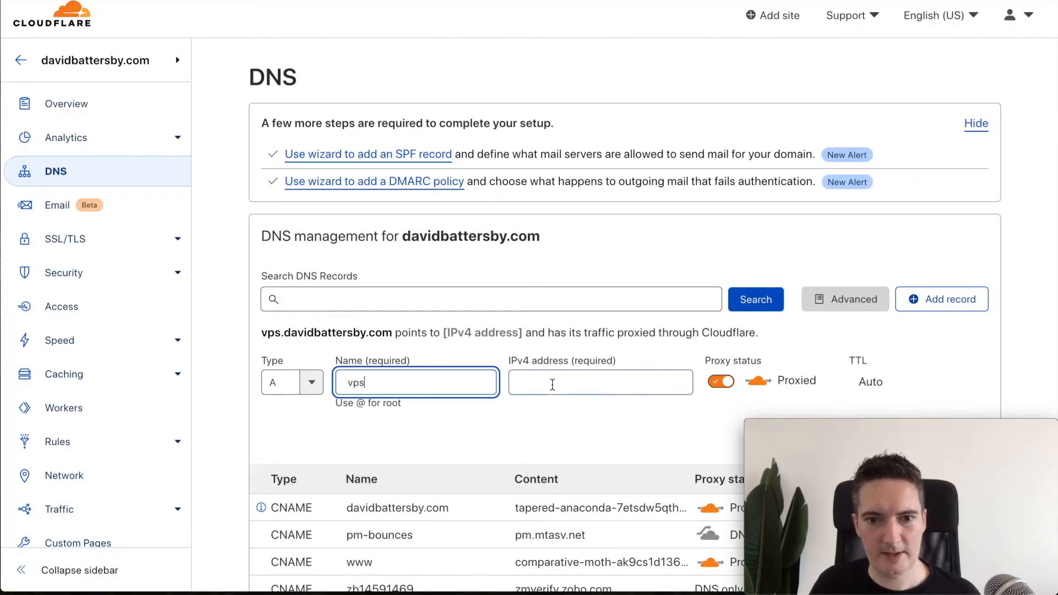
left_click(573, 383)
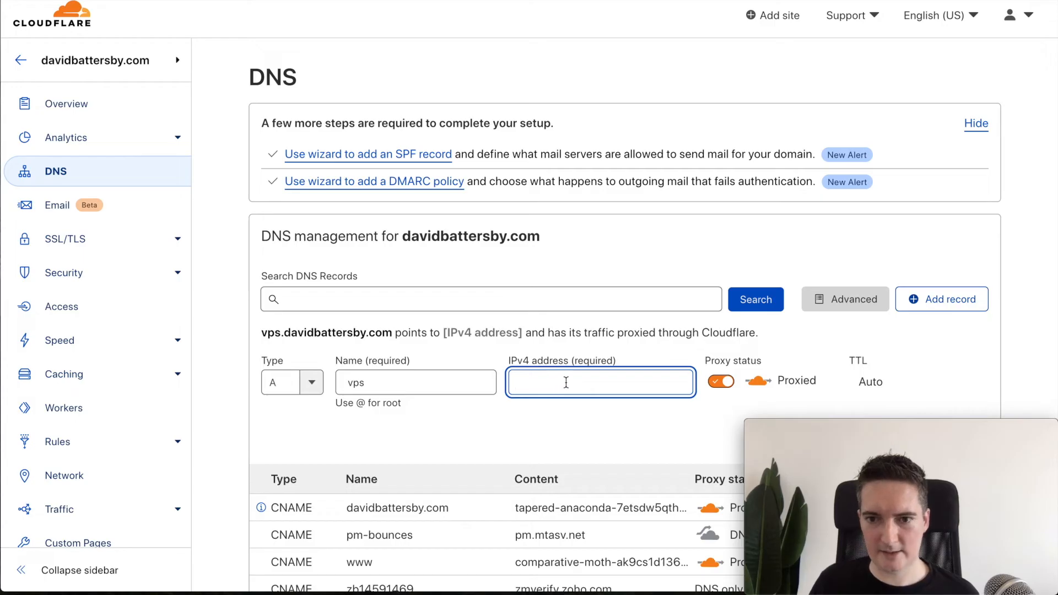
type("194.163.45.161")
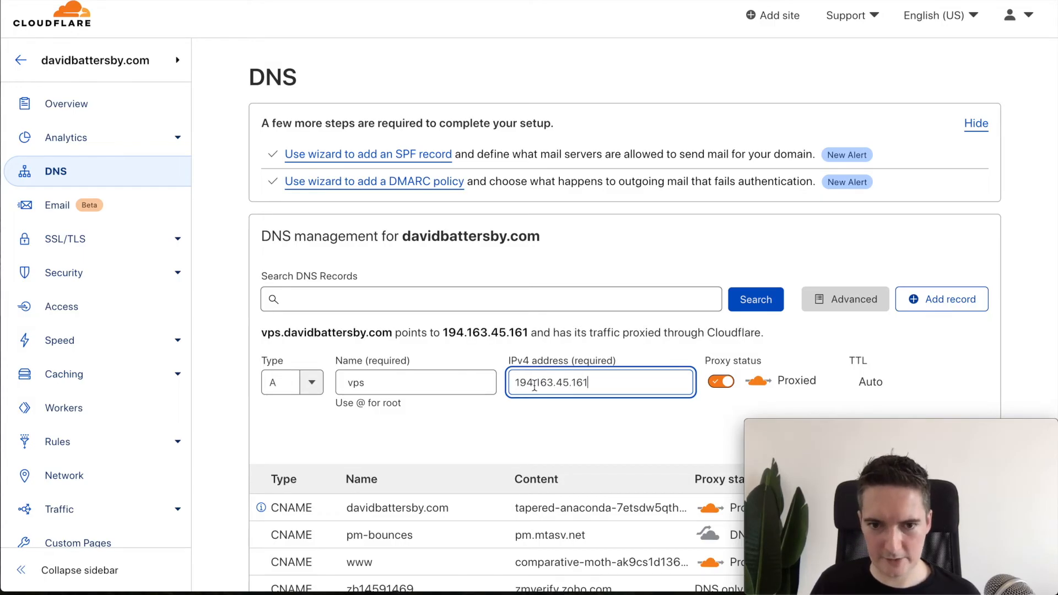
left_click(945, 348)
scroll(948, 338, "down", 1)
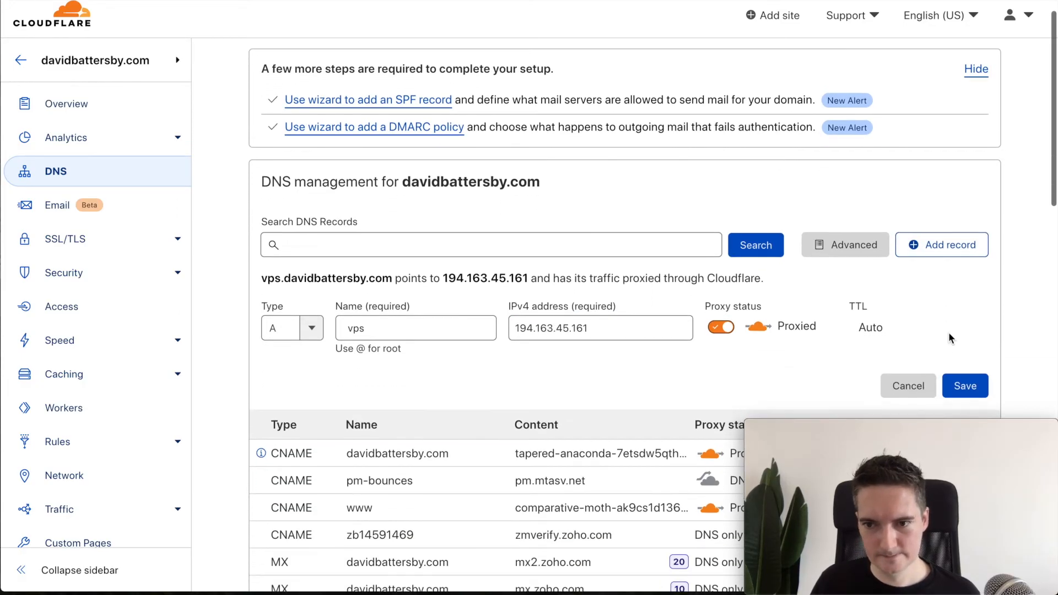
scroll(948, 338, "down", 2)
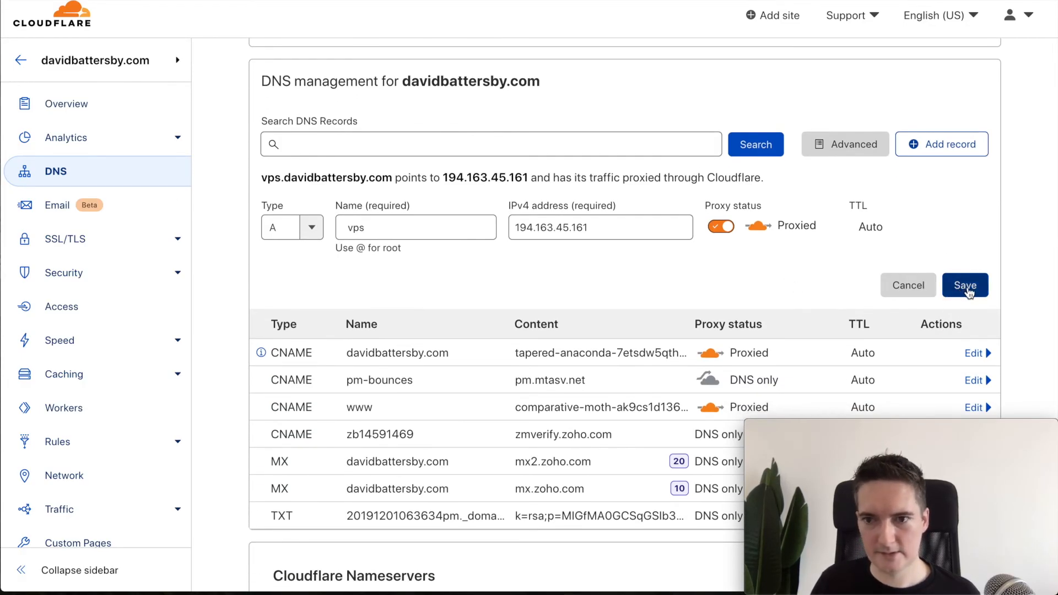
left_click(968, 291)
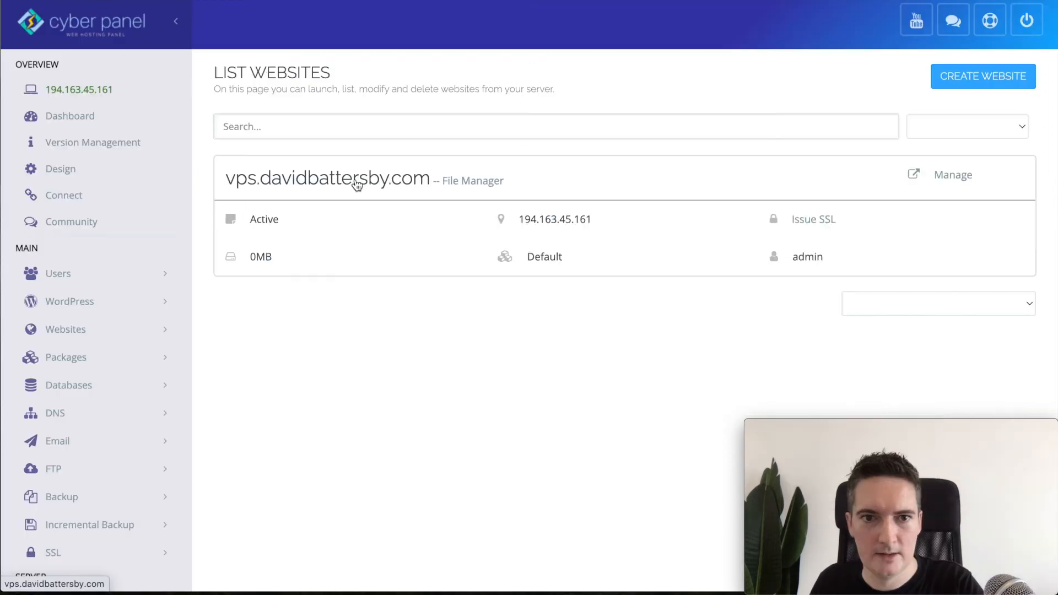
left_click(357, 184)
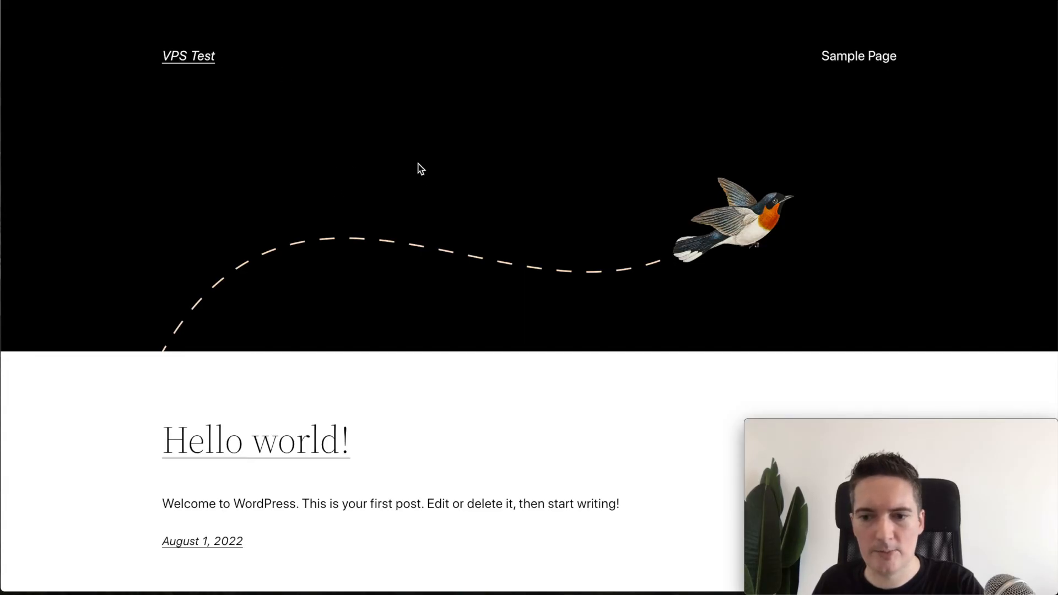
Step: Load vps.davidbattersby.com/wp-admin, which returns Cloudflare's Error 521 web server down page
scroll(435, 217, "down", 5)
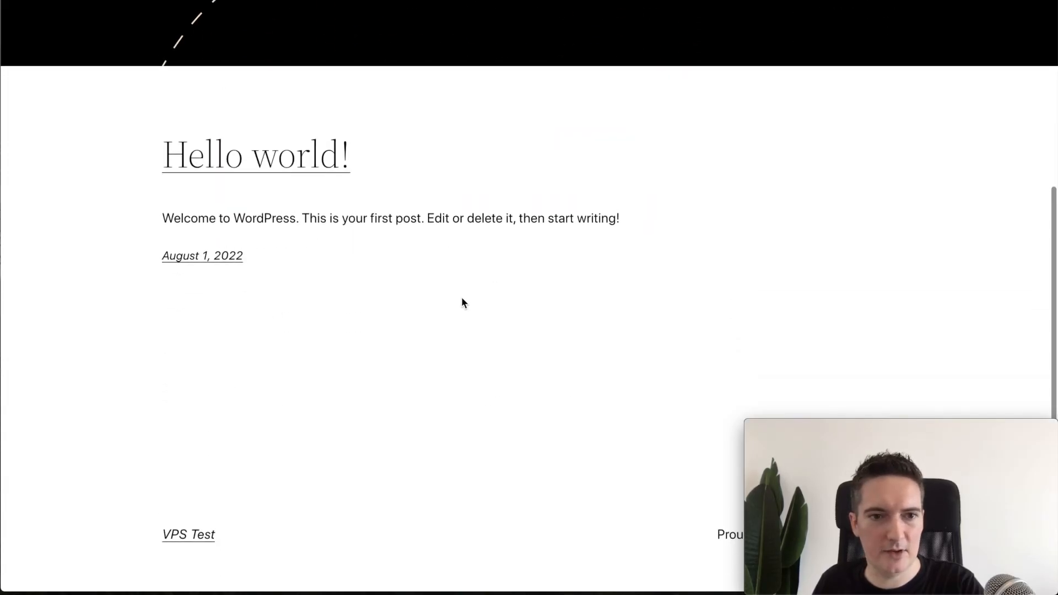
scroll(569, 174, "up", 5)
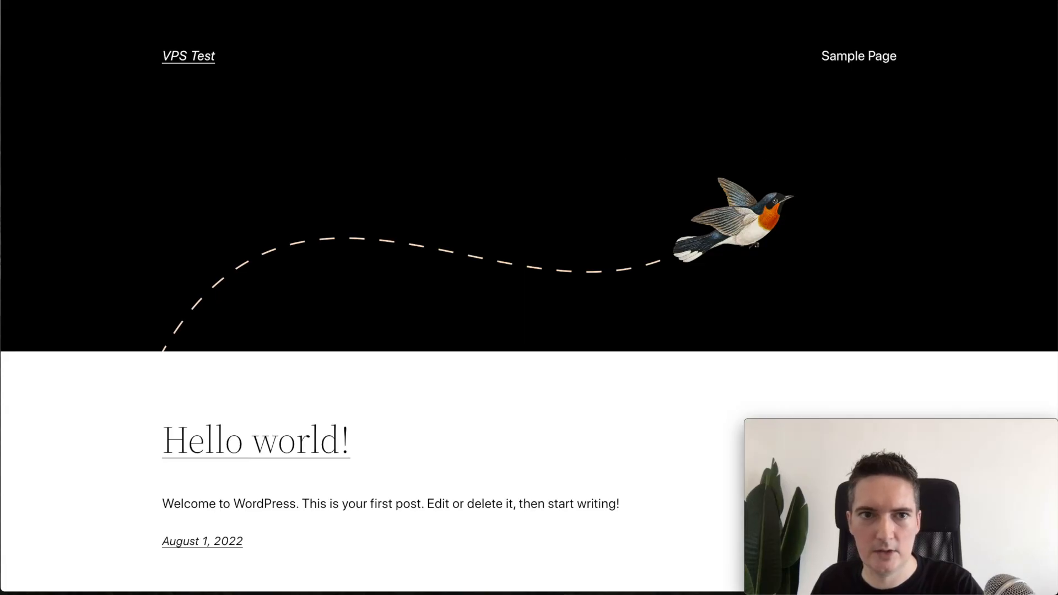
key("super+l")
type("/wp-")
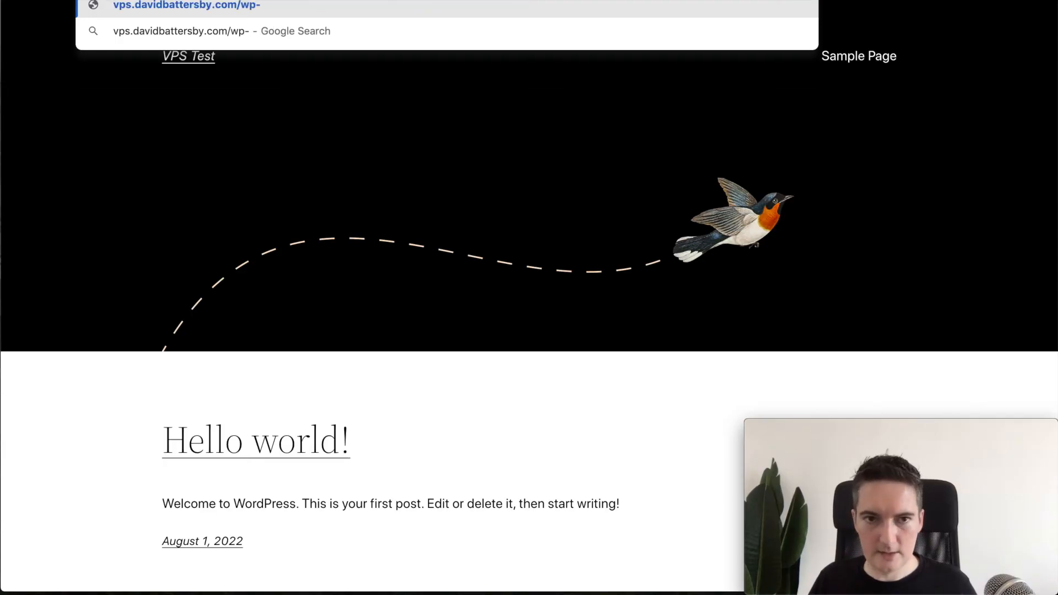
type("admn")
key("BackSpace")
type("in")
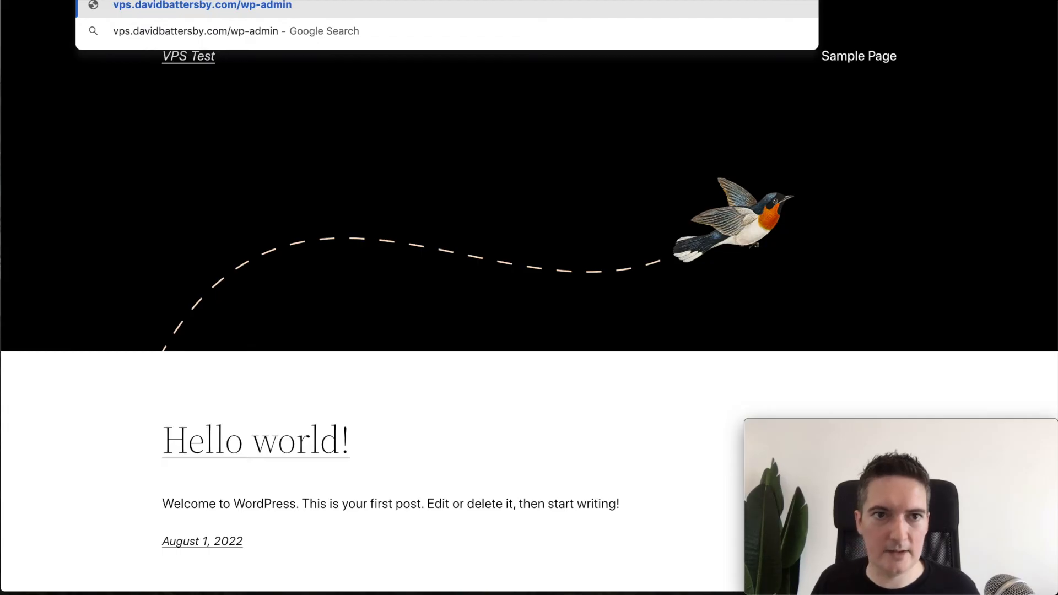
key("Return")
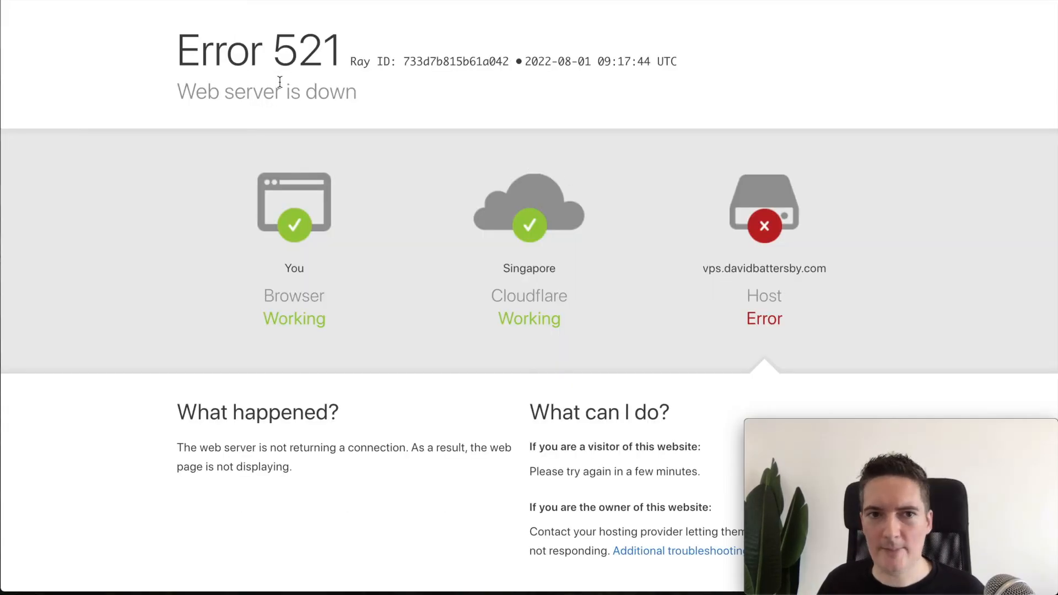
left_click_drag(189, 40, 344, 41)
left_click(334, 43)
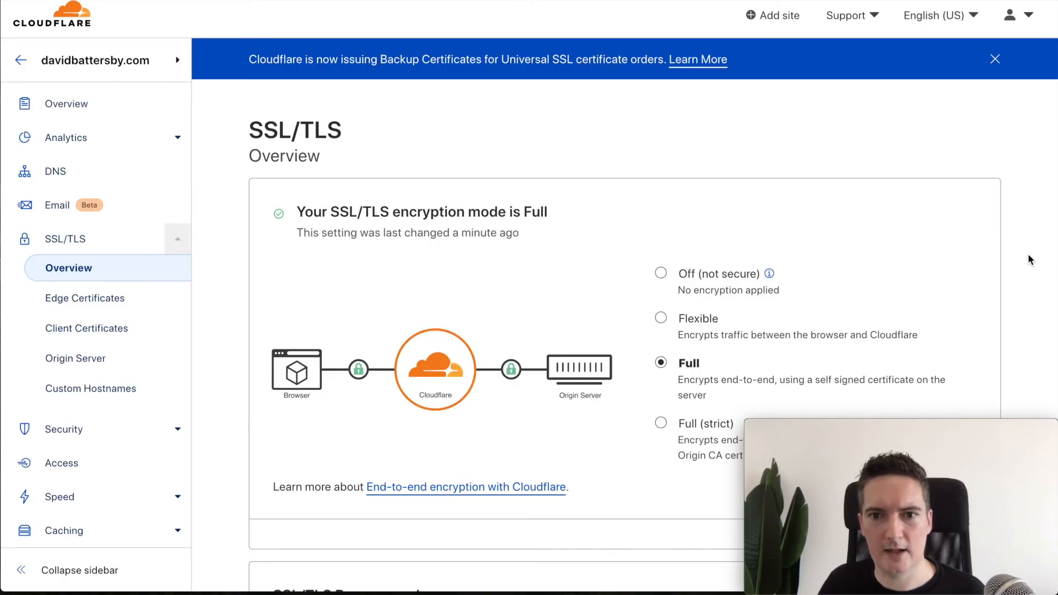
Step: Scroll Cloudflare's SSL/TLS overview to confirm the encryption mode is Full
scroll(1041, 272, "down", 1)
scroll(1041, 272, "up", 1)
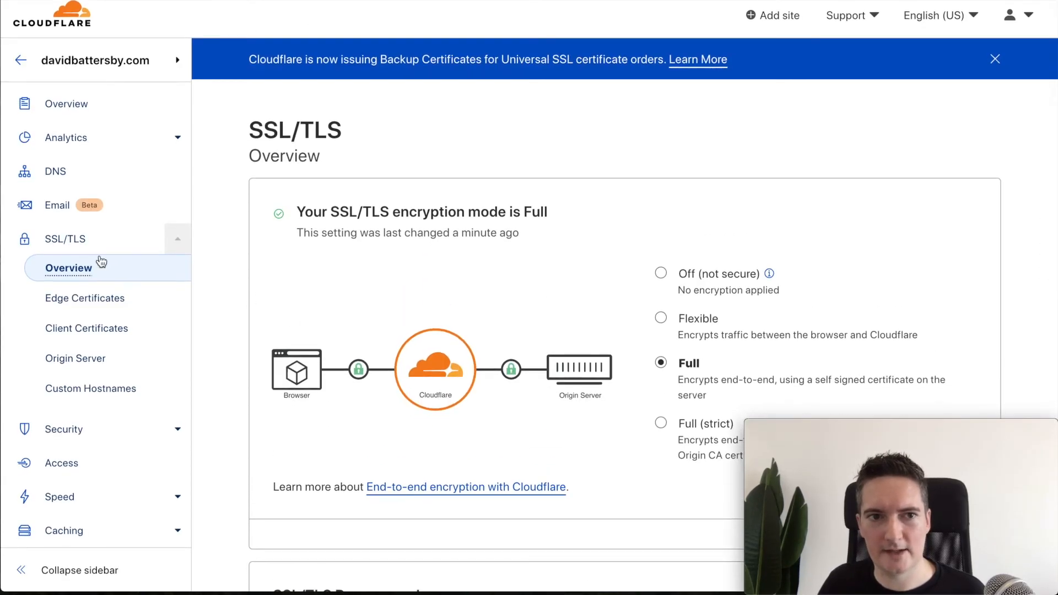
scroll(1030, 302, "down", 1)
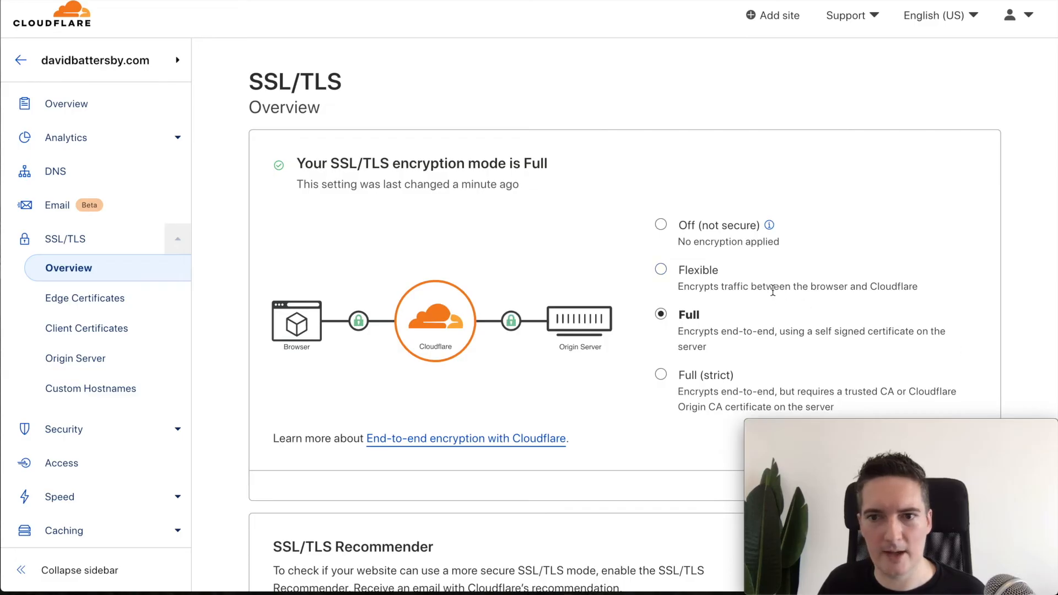
scroll(1023, 248, "up", 1)
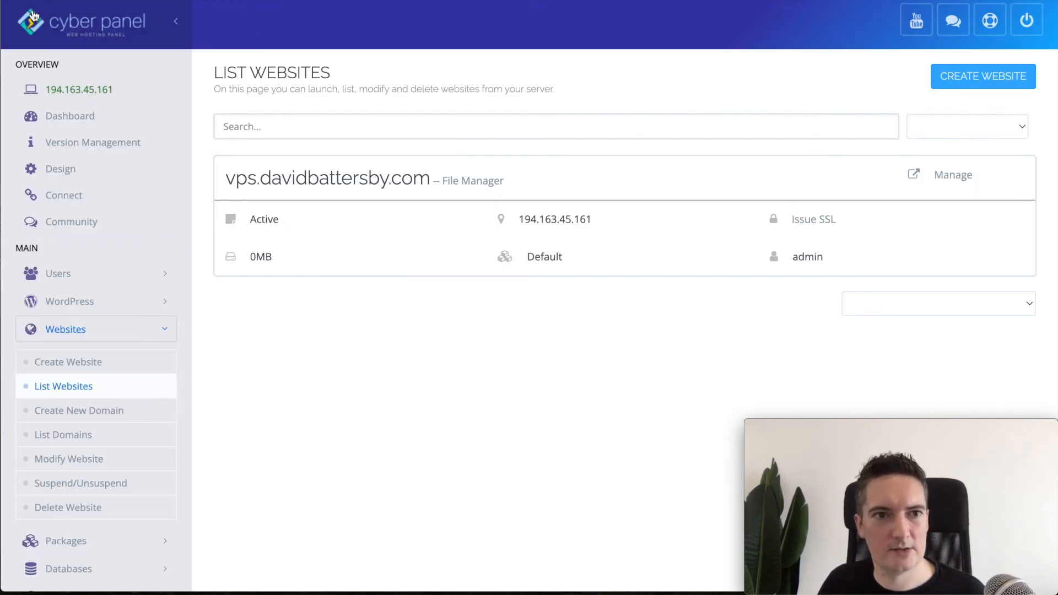
Step: In SSL > Manage SSL, select vps.davidbattersby.com and issue its Let's Encrypt certificate
left_click(369, 353)
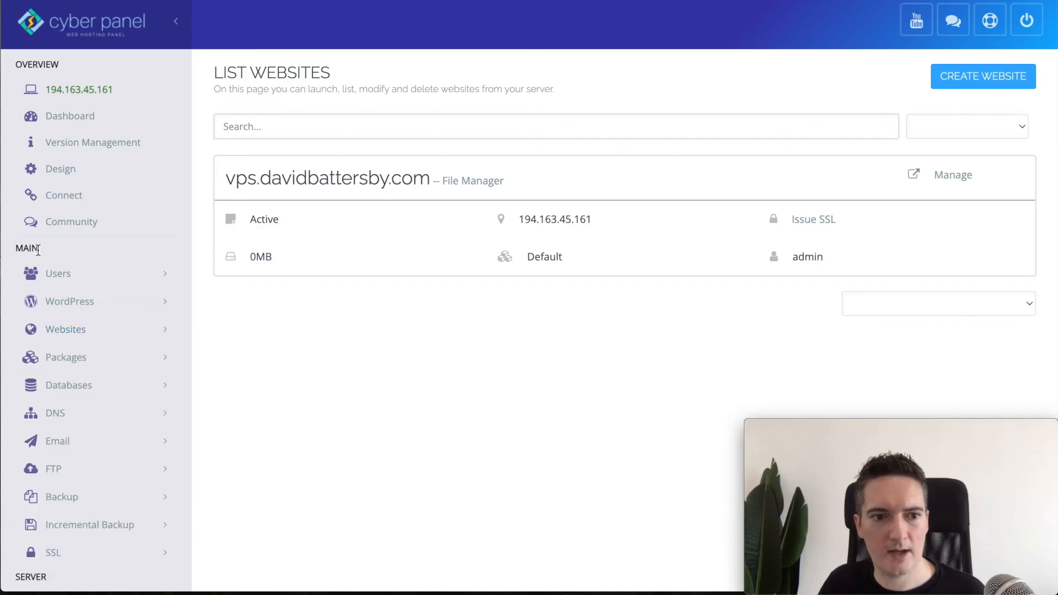
scroll(73, 278, "down", 3)
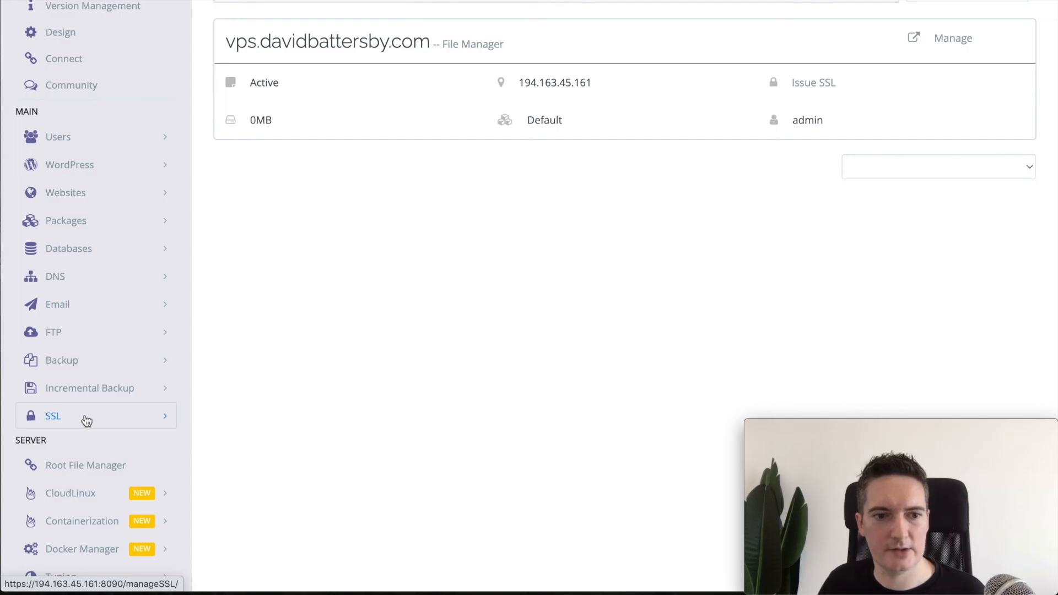
left_click(93, 422)
left_click(65, 448)
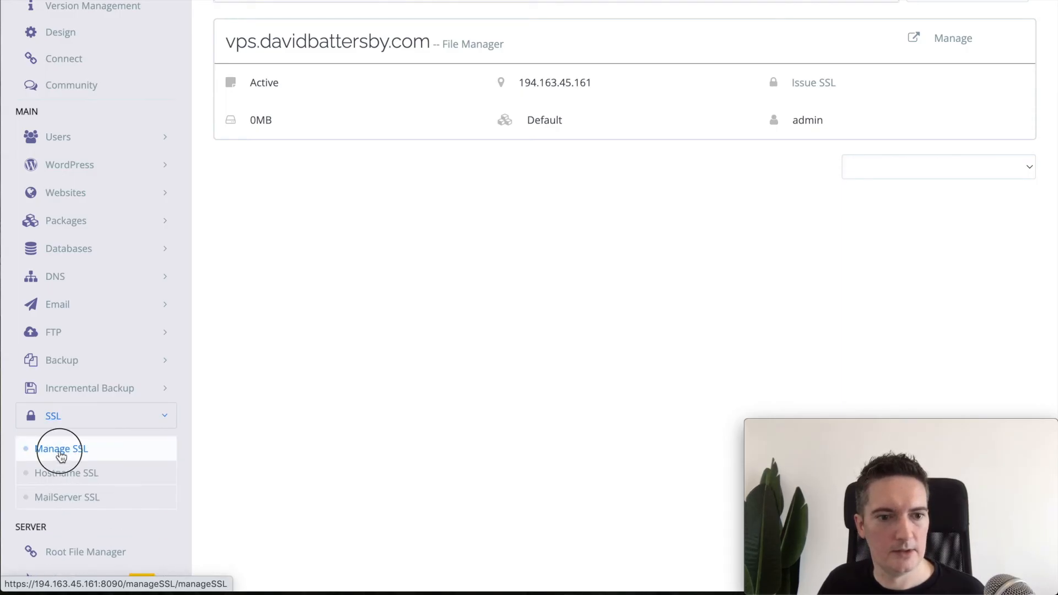
scroll(434, 200, "up", 3)
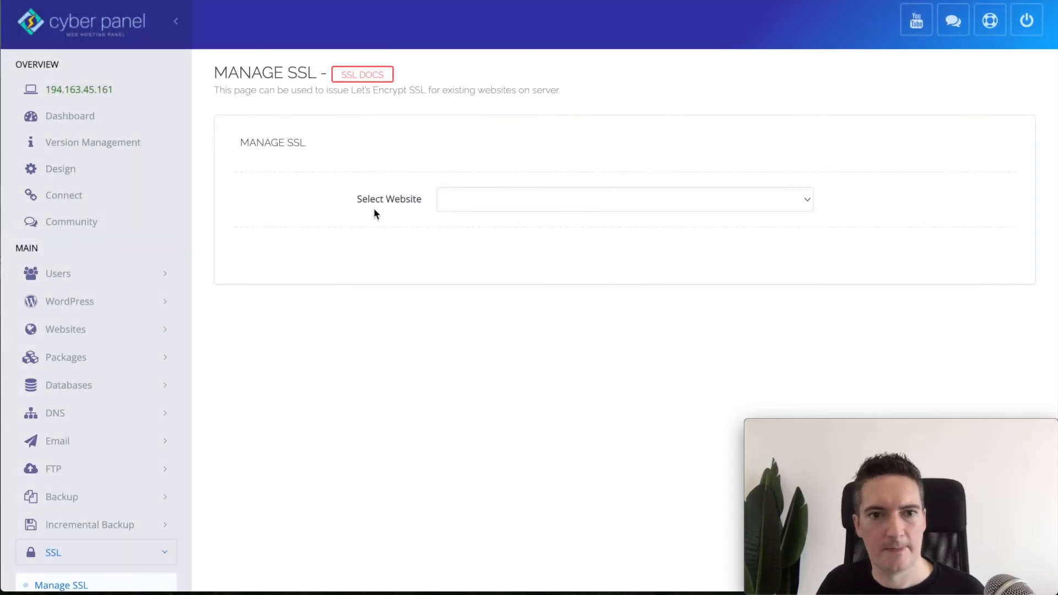
left_click(495, 205)
left_click(494, 213)
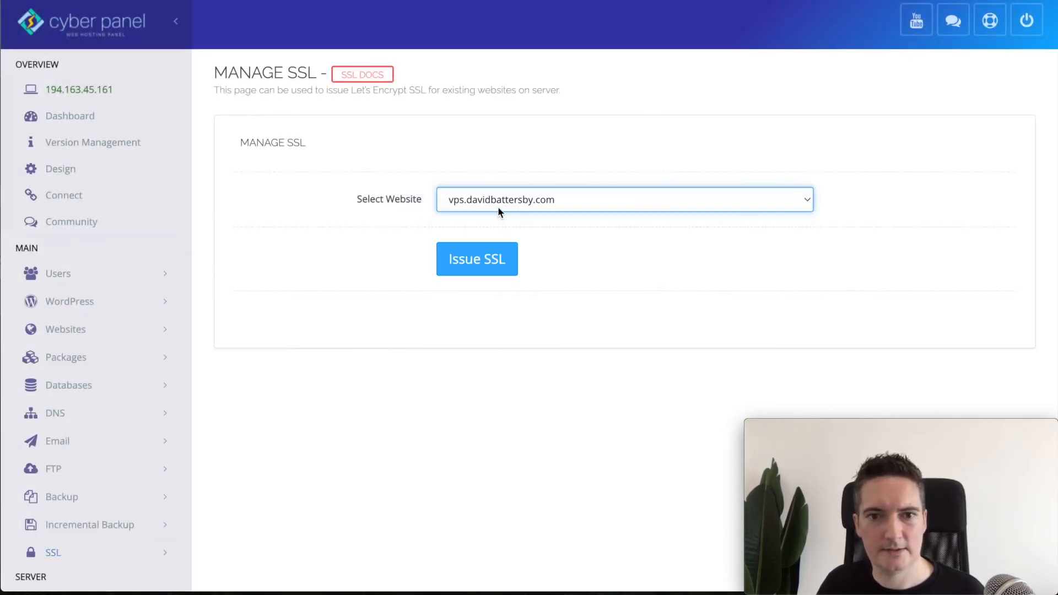
left_click(471, 269)
left_click(483, 268)
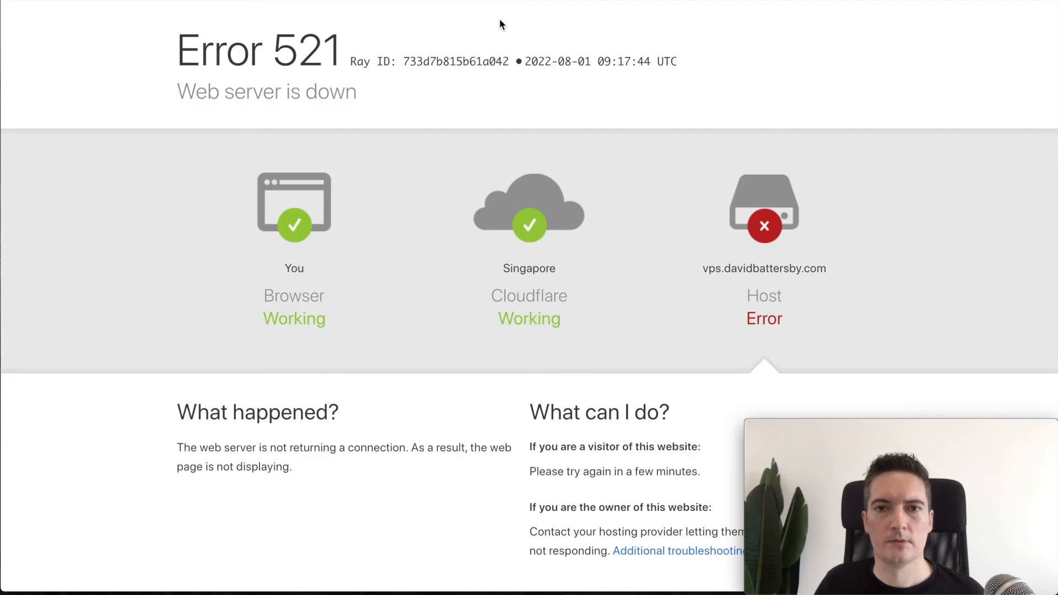
Step: Reload the wp-admin page and check its connection security details
key("super+r")
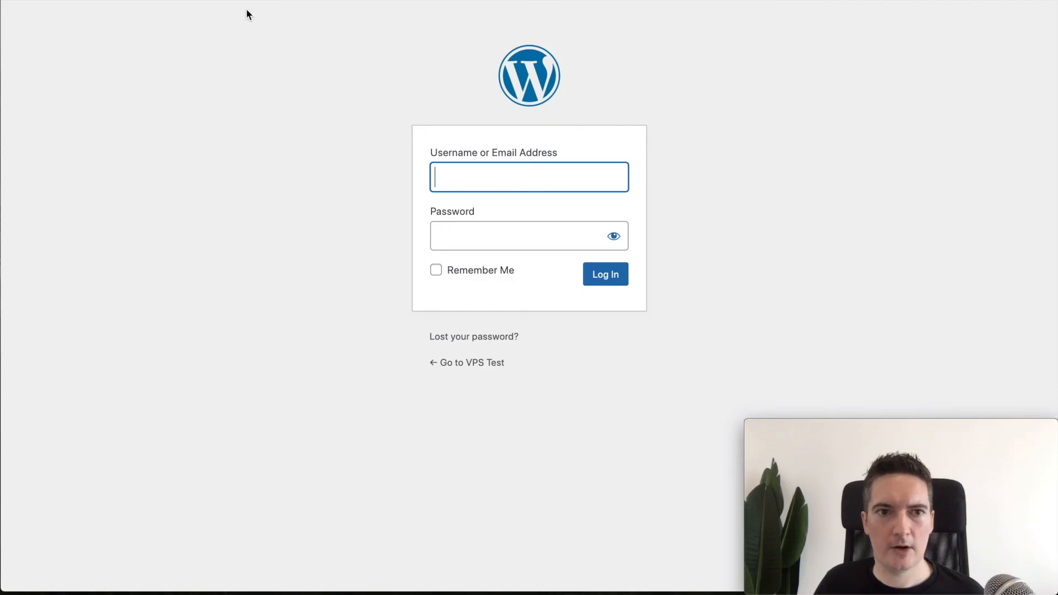
left_click(91, 0)
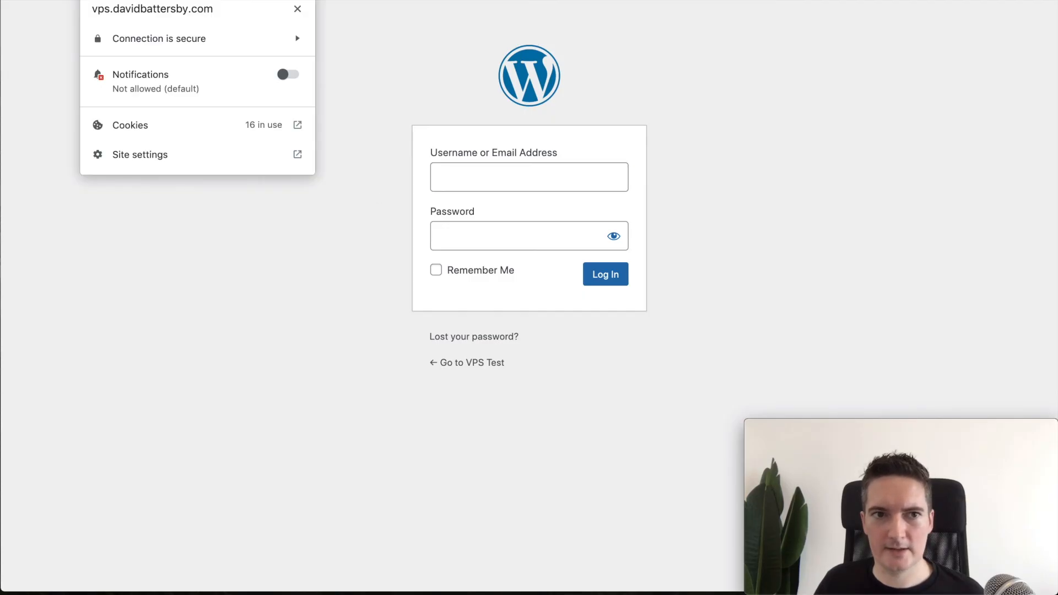
left_click(184, 38)
left_click(266, 201)
Step: Log in to WordPress admin with username admin and the account password
left_click(454, 165)
type("admin")
key("Tab")
type("•••••••")
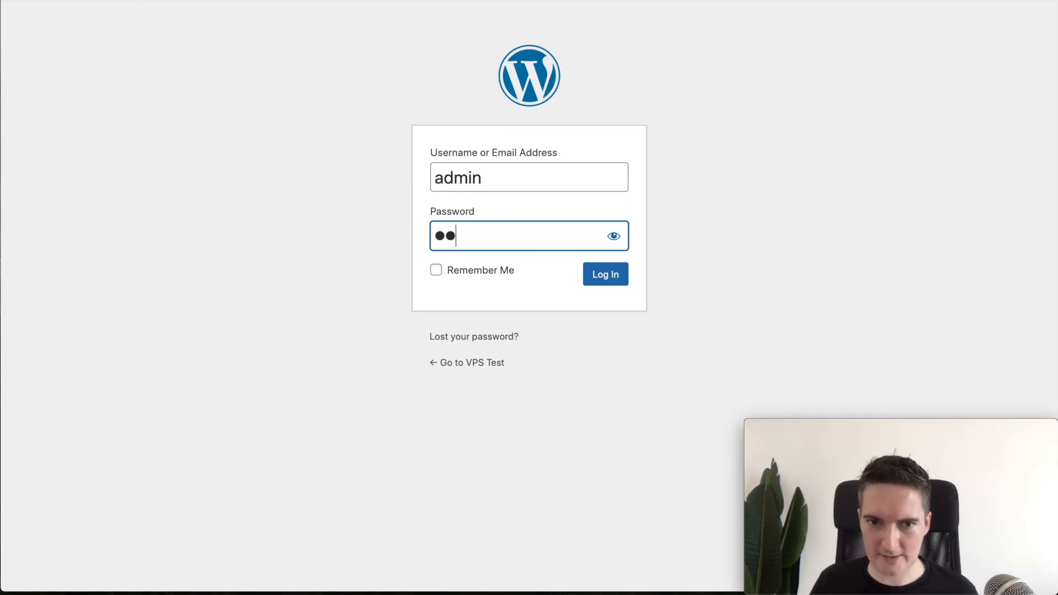
type("•••")
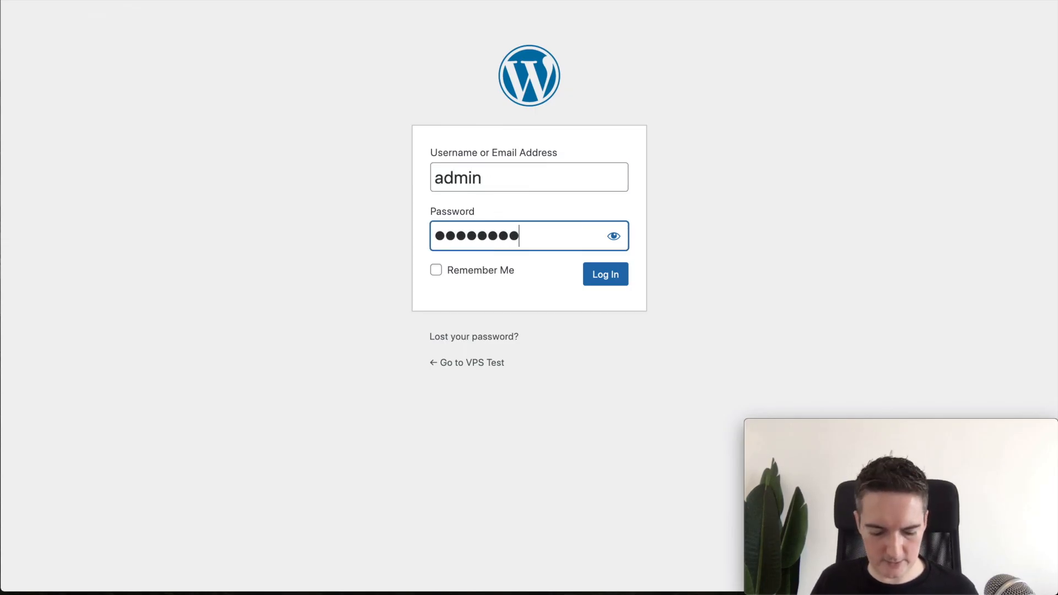
left_click(618, 281)
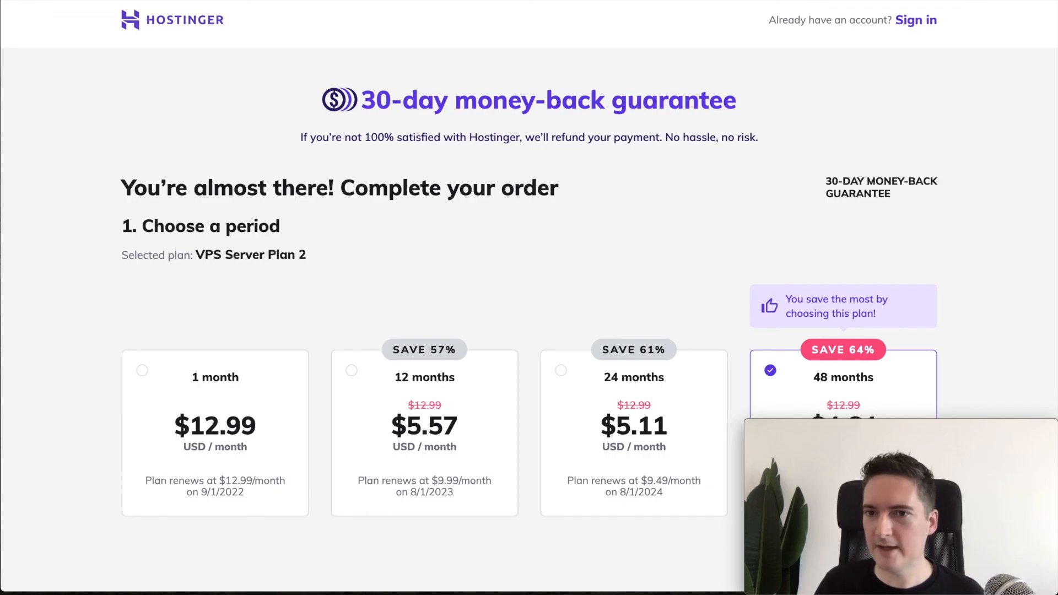
Step: Review the VPS Server Plan 2 checkout: 48 months, DAVIDB coupon, $222.72 total
scroll(898, 137, "down", 1)
scroll(899, 134, "up", 1)
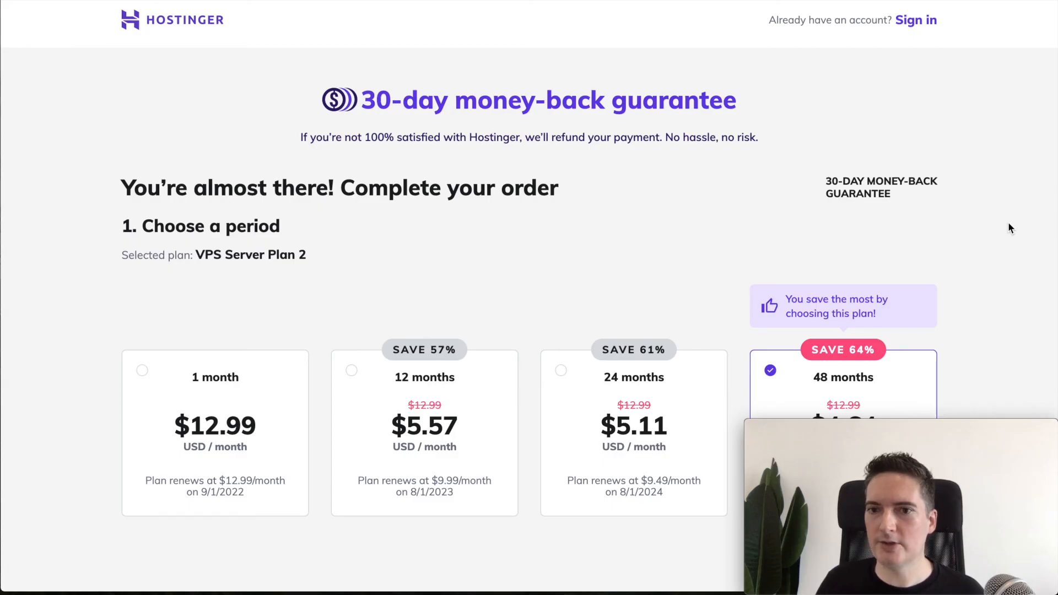
scroll(1008, 223, "down", 3)
scroll(1007, 225, "down", 1)
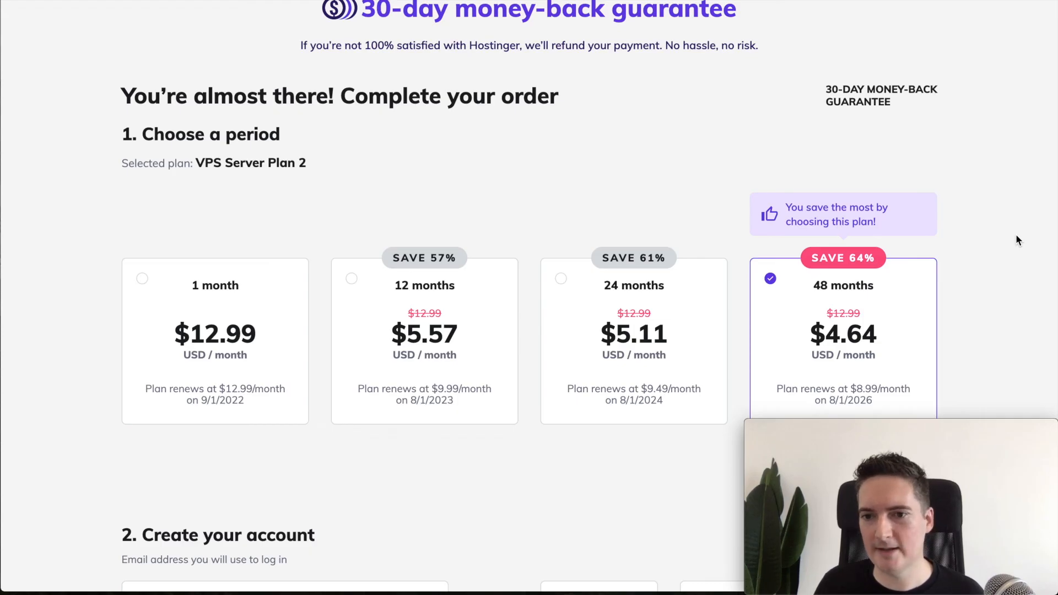
scroll(1017, 237, "down", 5)
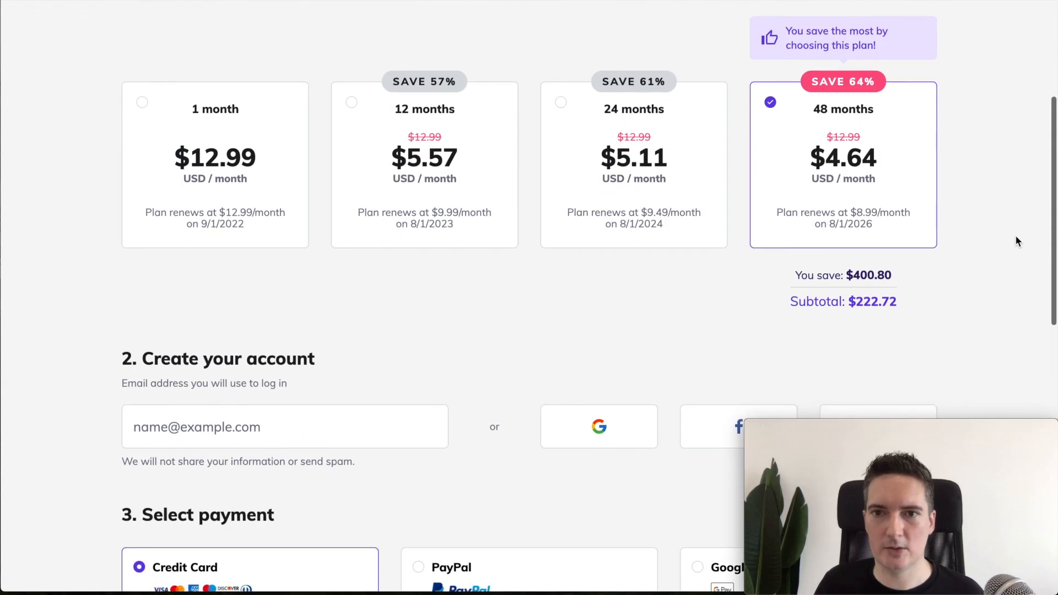
scroll(982, 289, "down", 8)
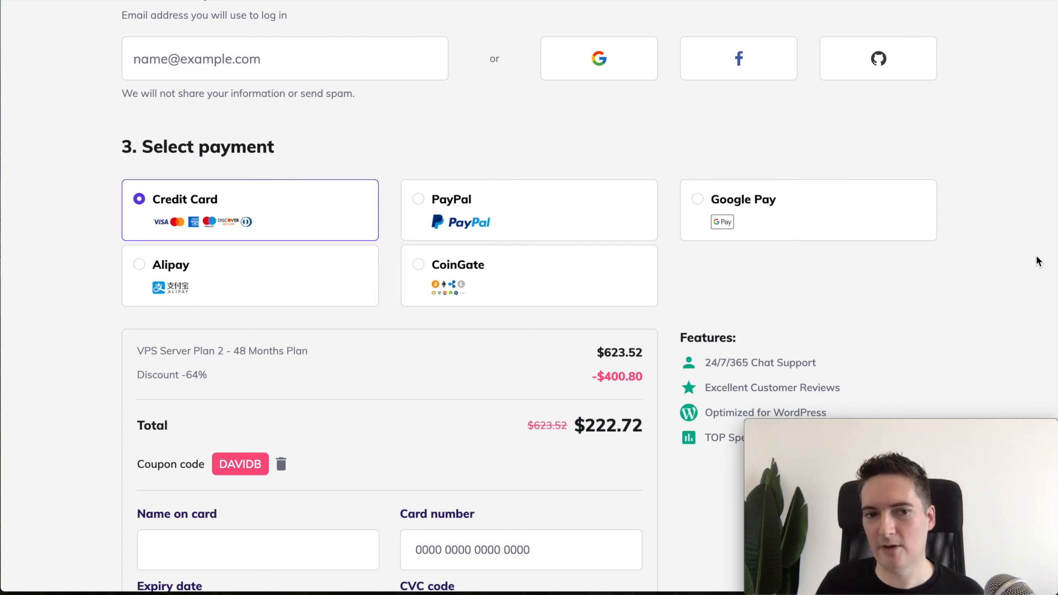
scroll(1038, 261, "up", 3)
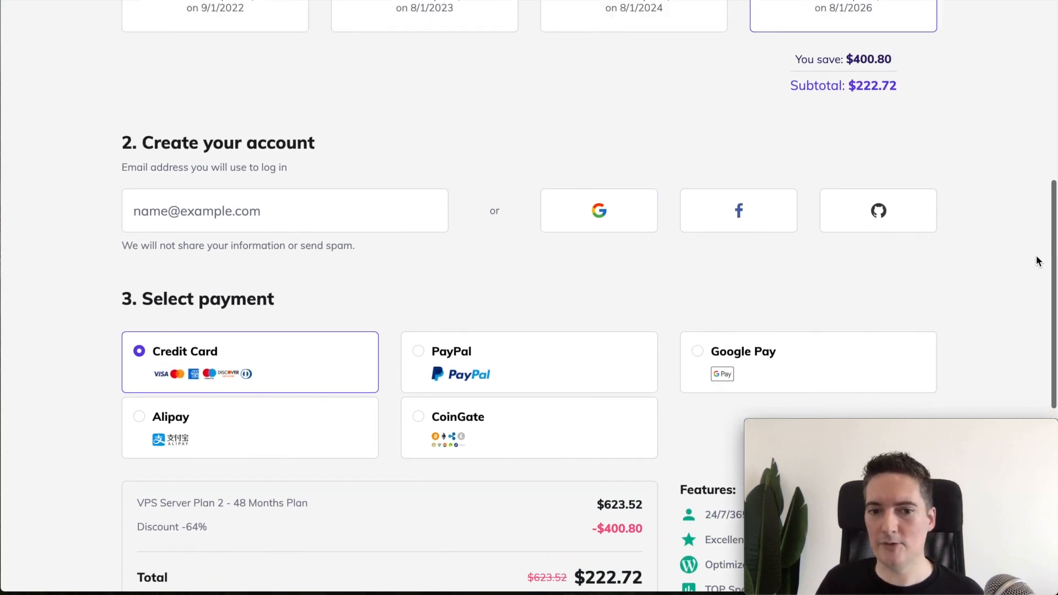
scroll(1038, 262, "up", 7)
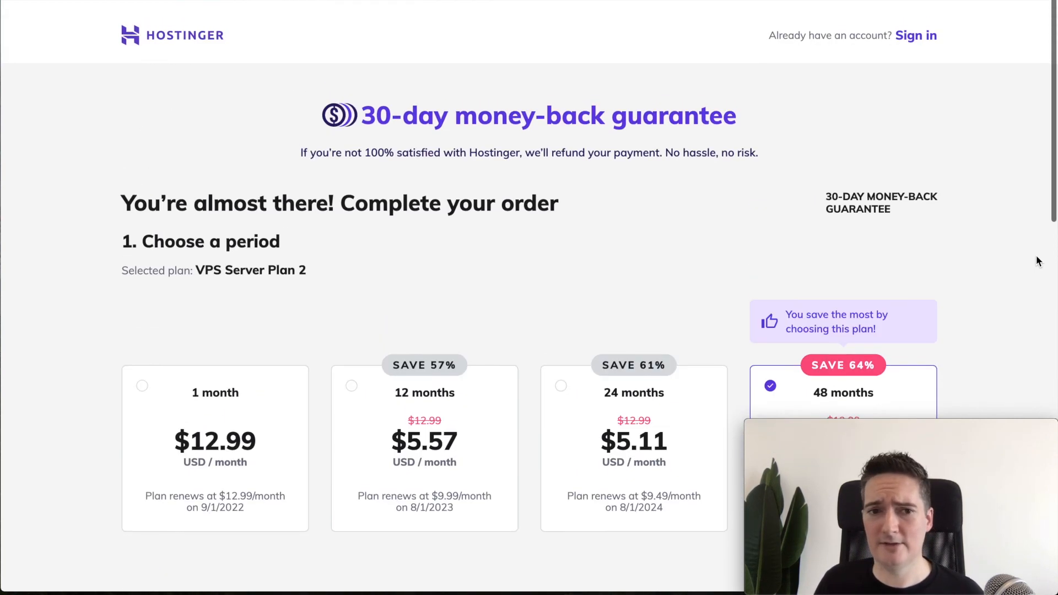